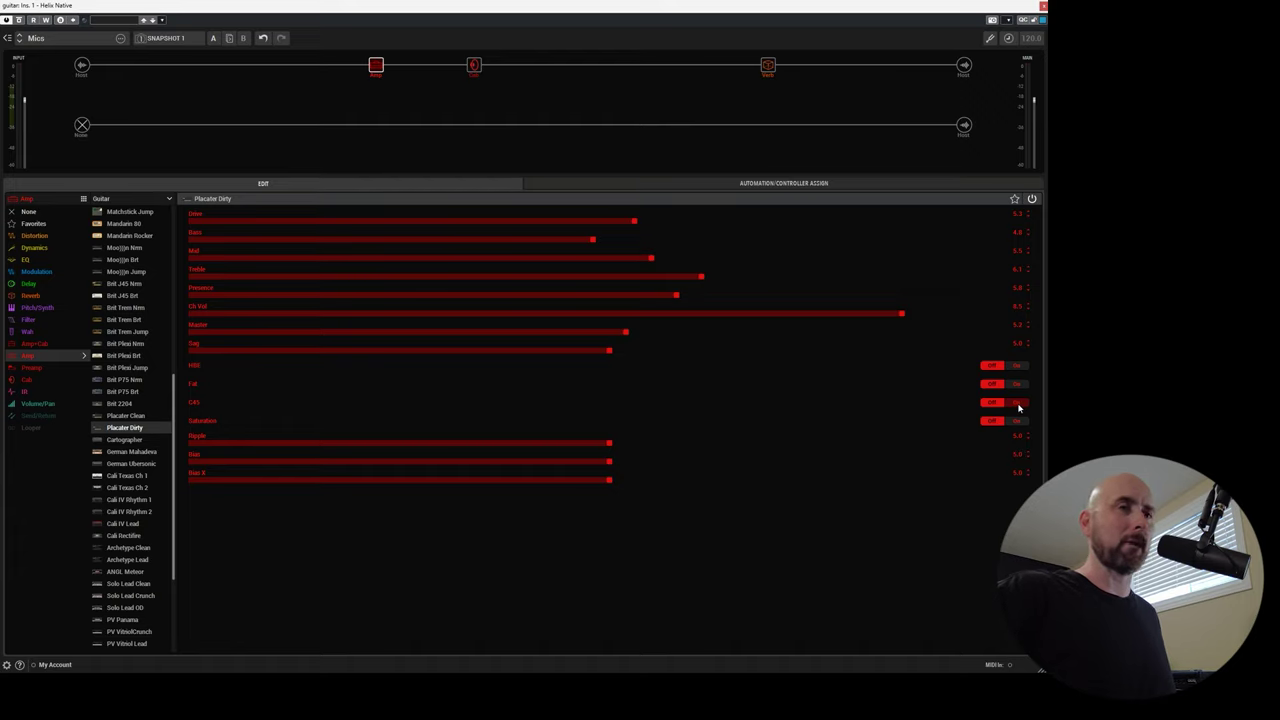
- Open the cab block, move the mic to the Center position and set its distance to 1.00 inch
{"action": "left_click", "coordinate": [474, 66]}
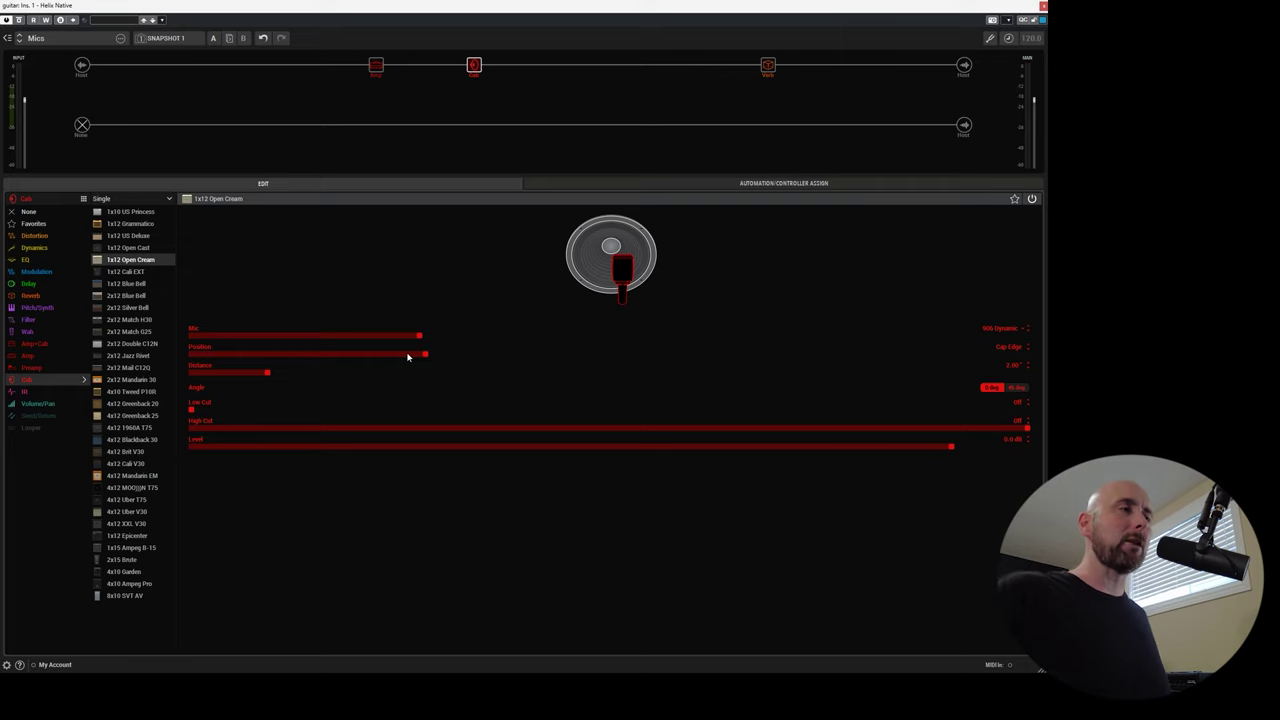
{"action": "left_click_drag", "start_coordinate": [408, 357], "coordinate": [1027, 355]}
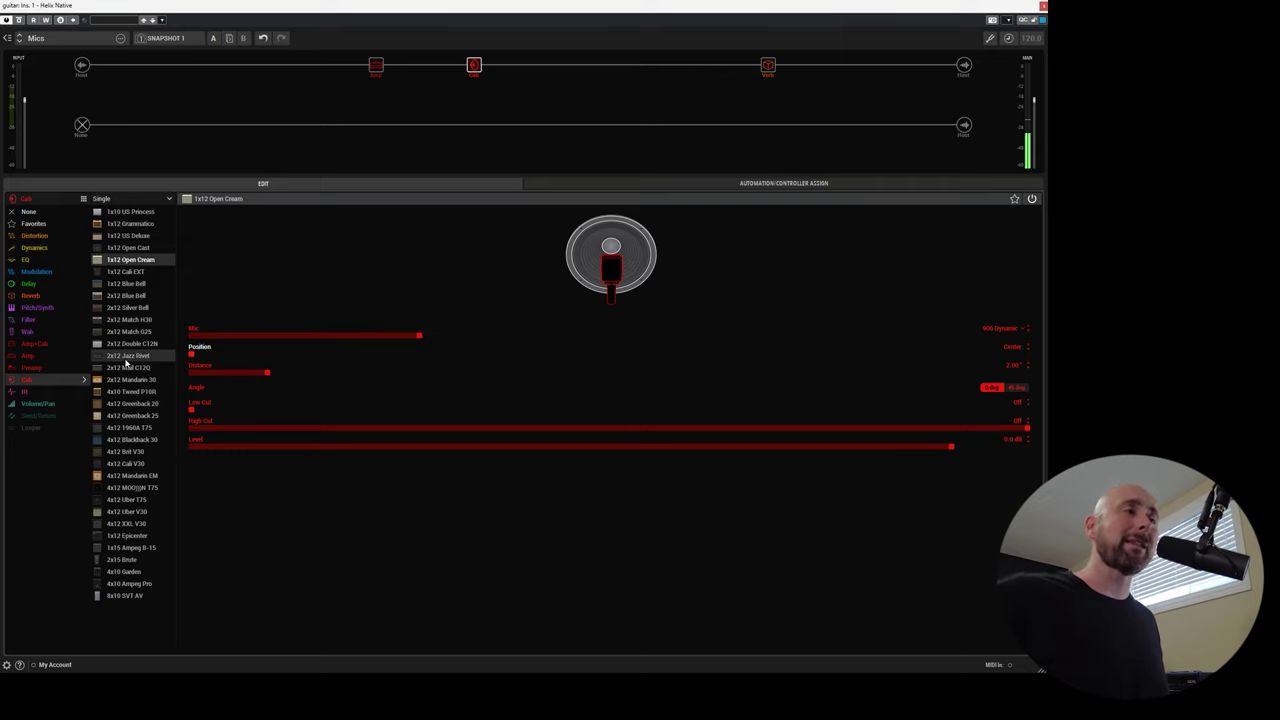
{"action": "left_click_drag", "start_coordinate": [252, 371], "coordinate": [191, 371]}
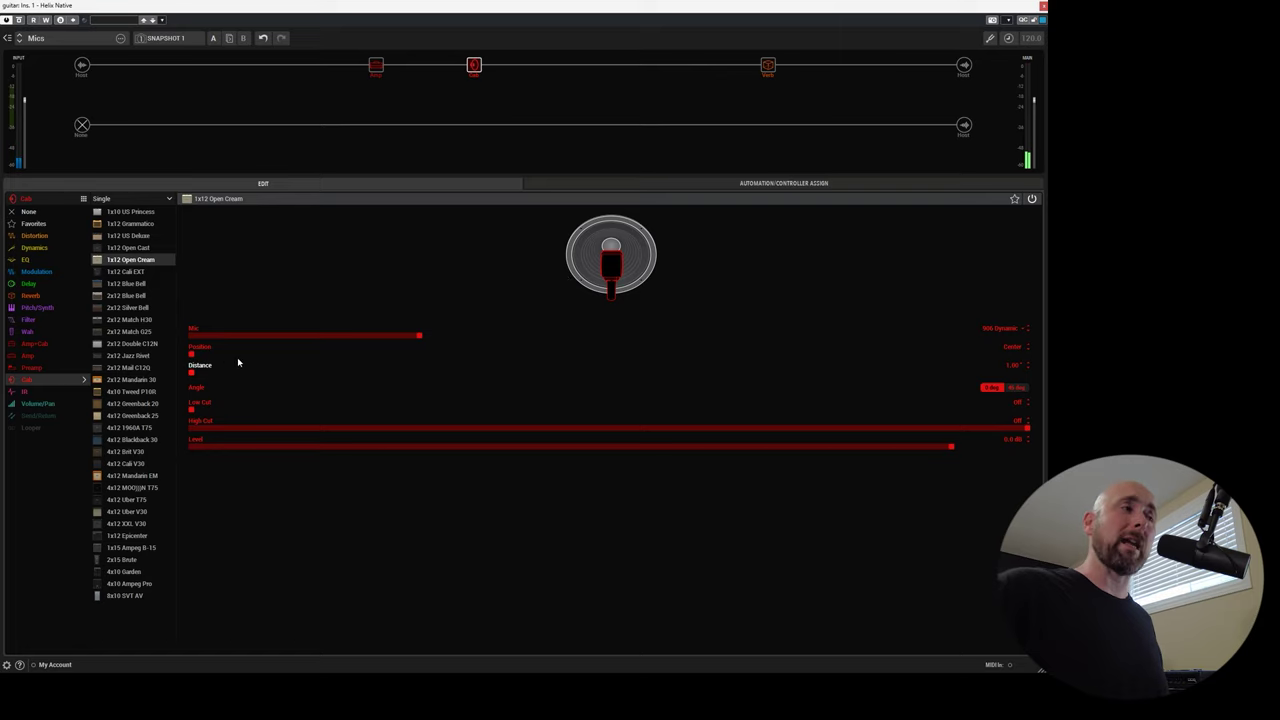
- Compare the mic position at Edge, Center and Cap Edge on the 1x12 Open Cream cab, finishing at Center
{"action": "left_click_drag", "start_coordinate": [234, 354], "coordinate": [1027, 354]}
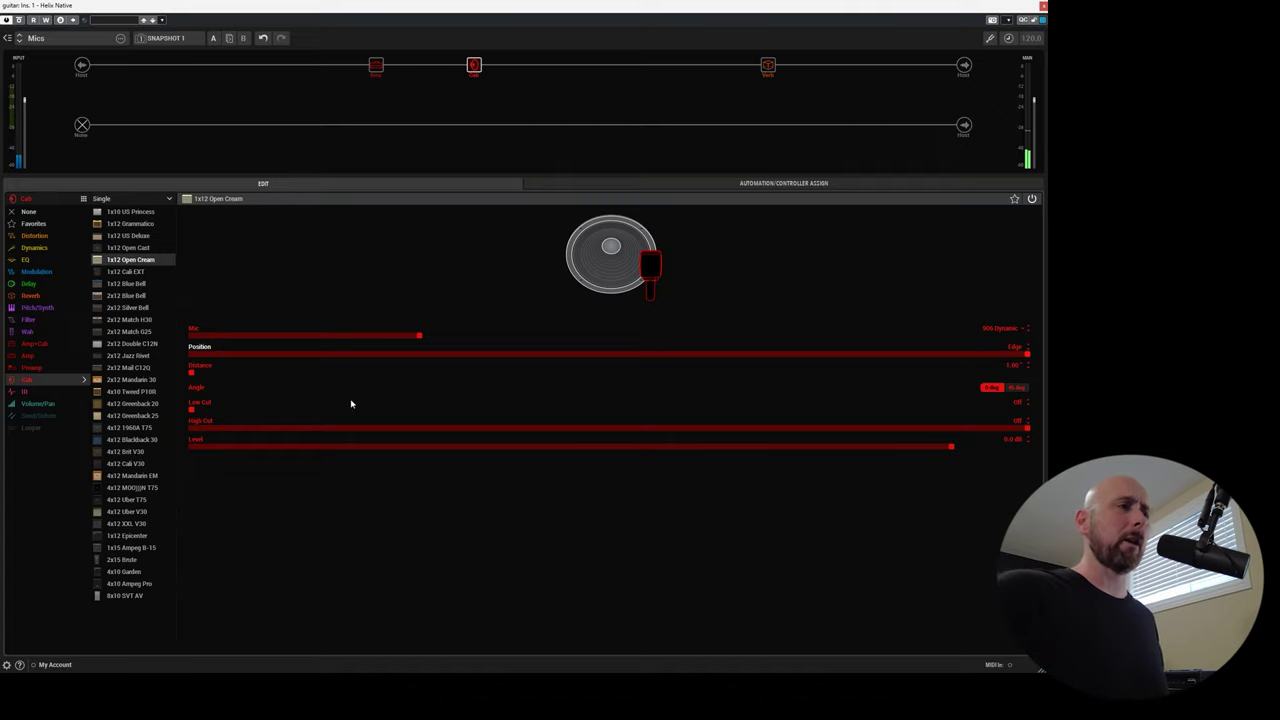
{"action": "left_click", "coordinate": [350, 355]}
{"action": "left_click_drag", "start_coordinate": [350, 355], "coordinate": [123, 365]}
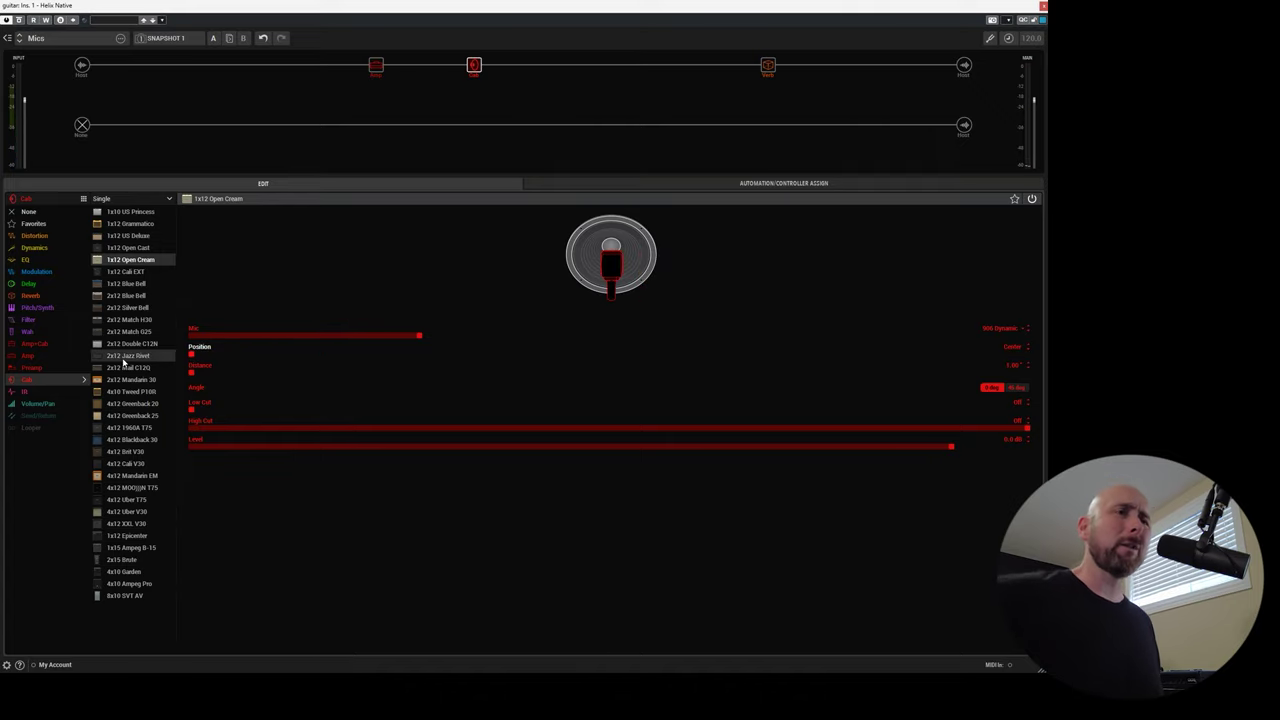
{"action": "left_click_drag", "start_coordinate": [312, 353], "coordinate": [1030, 380]}
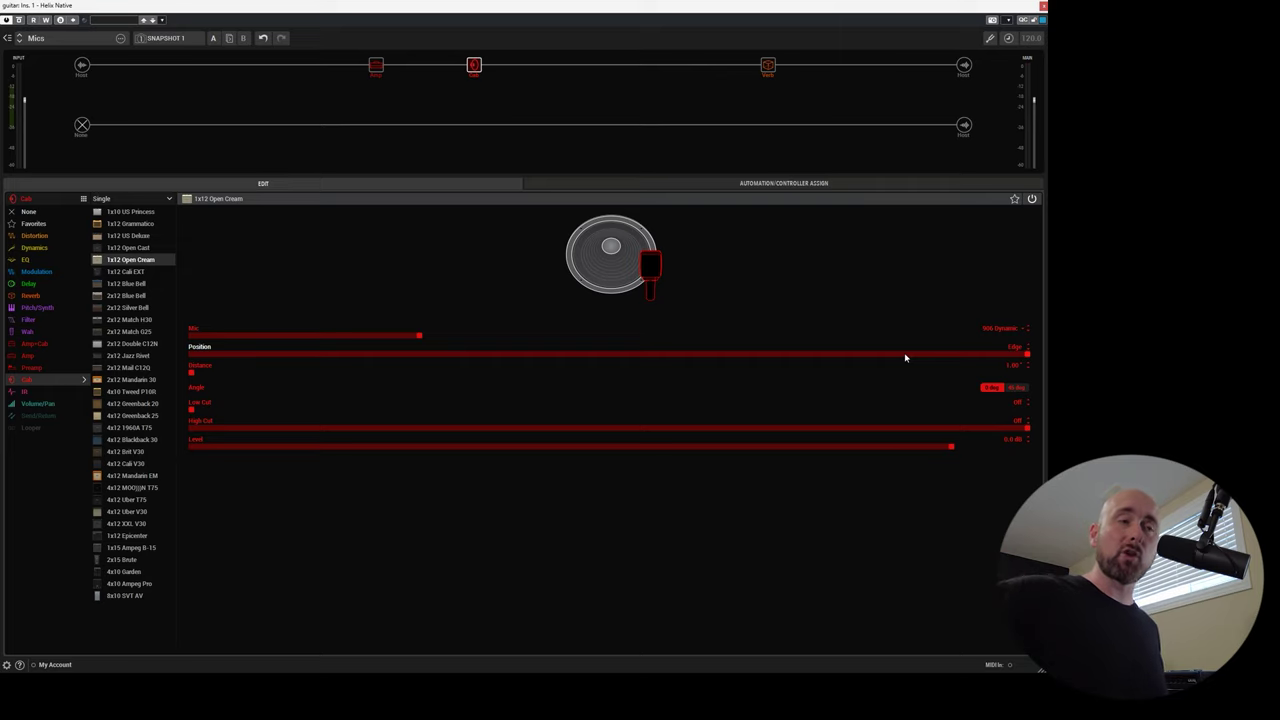
{"action": "left_click_drag", "start_coordinate": [905, 357], "coordinate": [425, 365]}
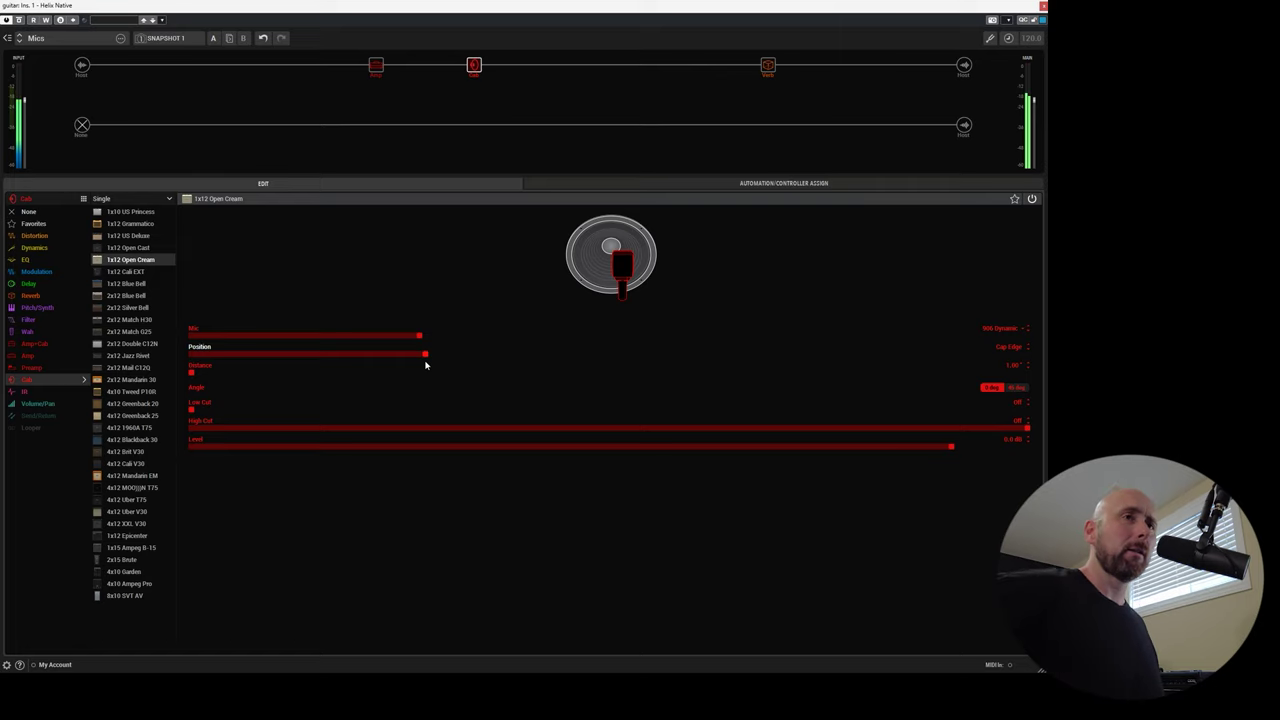
{"action": "left_click_drag", "start_coordinate": [425, 354], "coordinate": [1027, 354]}
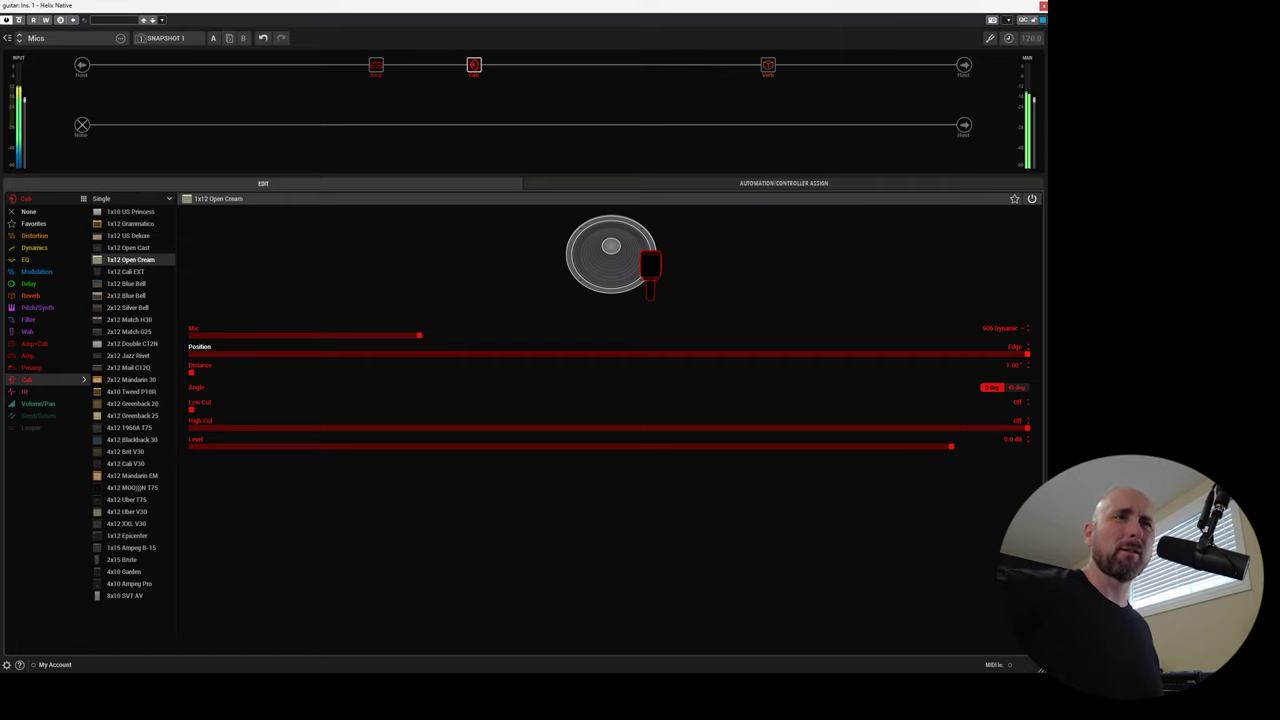
{"action": "left_click_drag", "start_coordinate": [738, 354], "coordinate": [160, 358]}
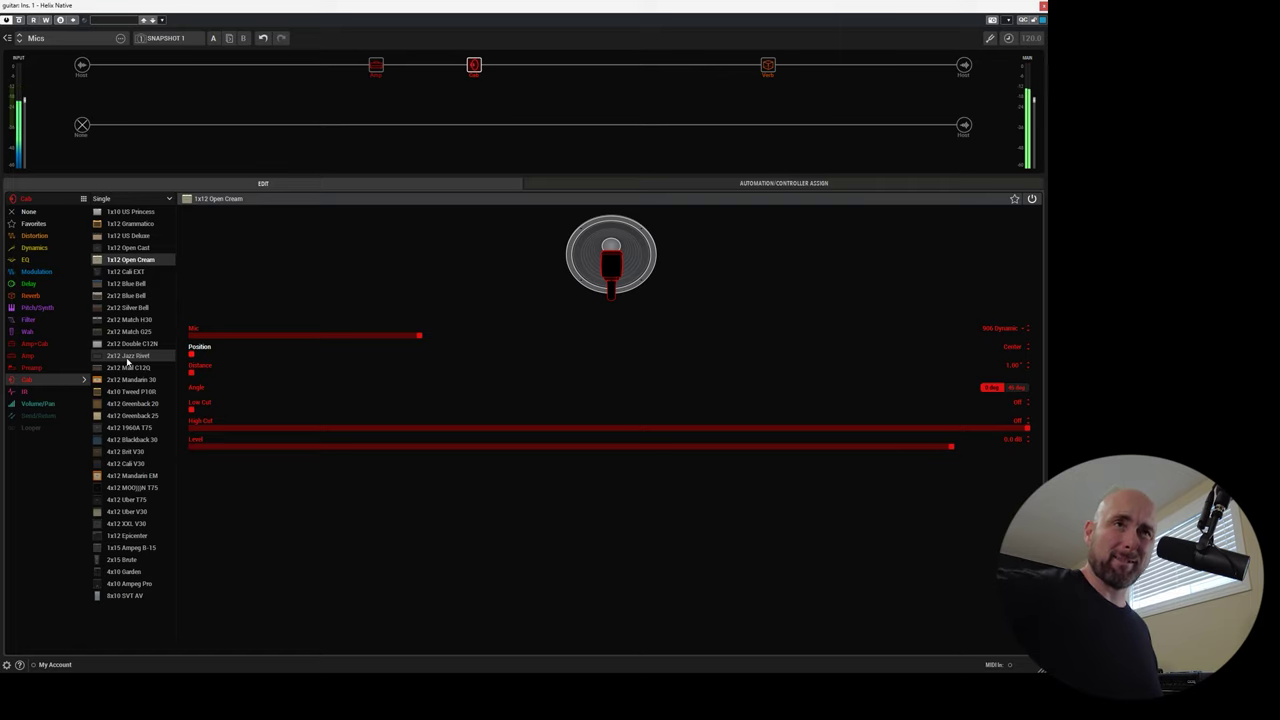
- Move the mic position out to Cap Edge and on to 5.0
{"action": "left_click", "coordinate": [403, 353]}
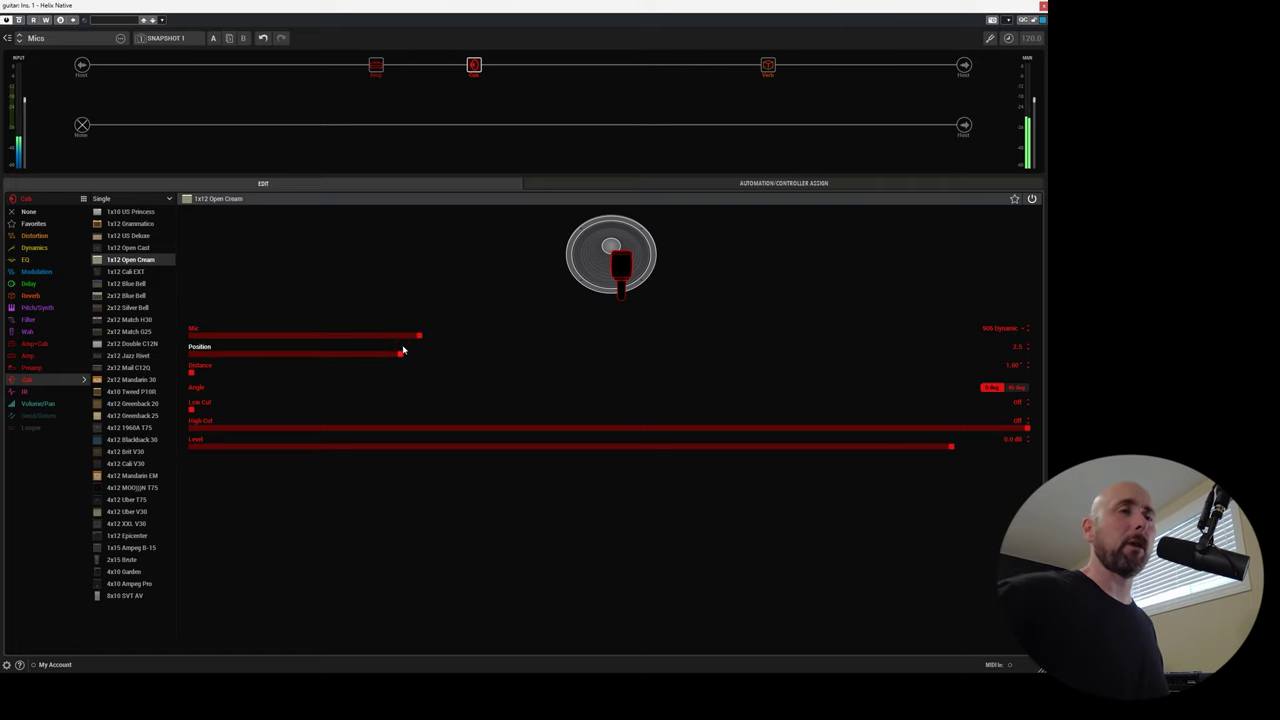
{"action": "scroll", "coordinate": [403, 350], "scroll_direction": "up", "scroll_amount": 3}
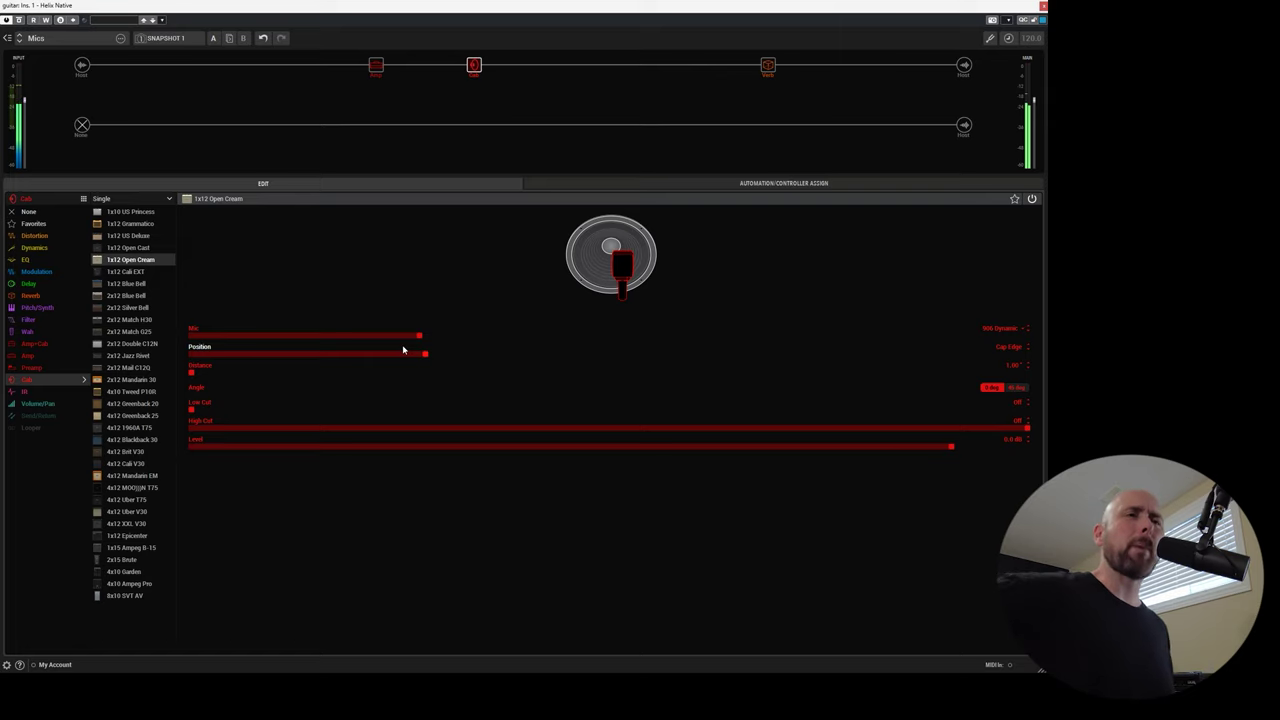
{"action": "left_click_drag", "start_coordinate": [417, 354], "coordinate": [611, 366]}
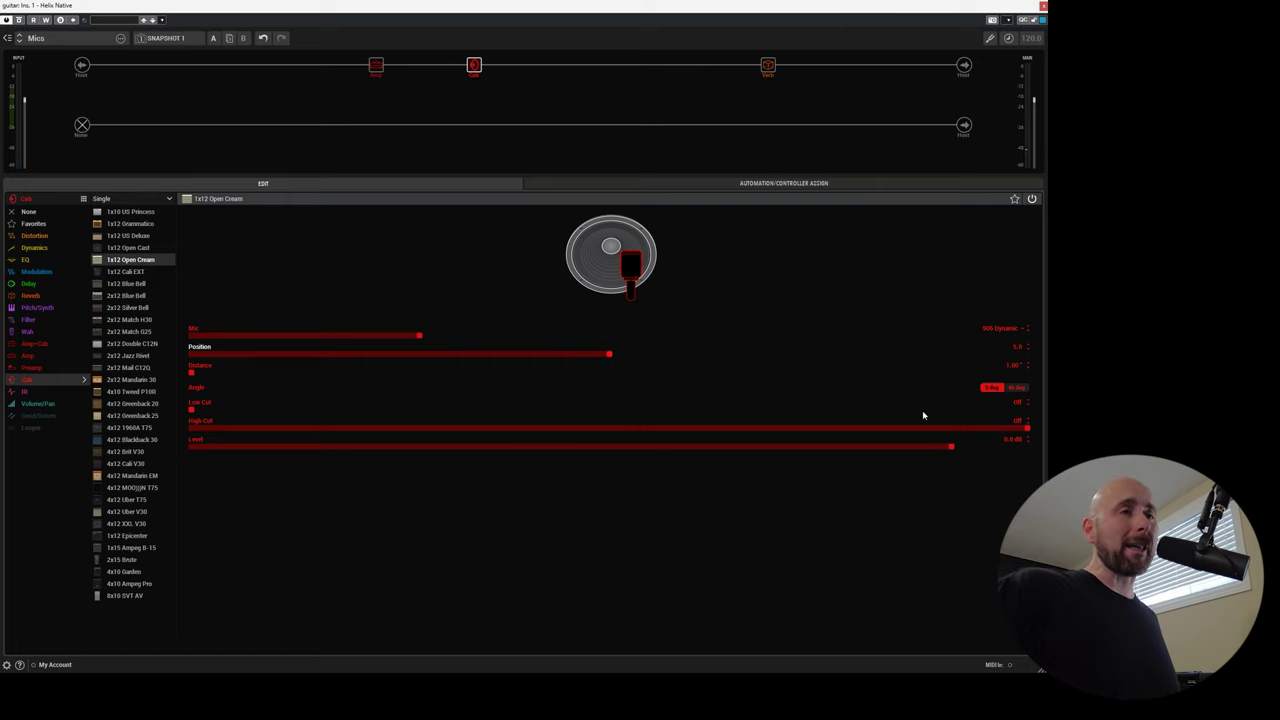
- Compare the 45-degree and 0-degree mic angles at position 5.0, finishing at 0 degrees
{"action": "left_click", "coordinate": [1015, 392]}
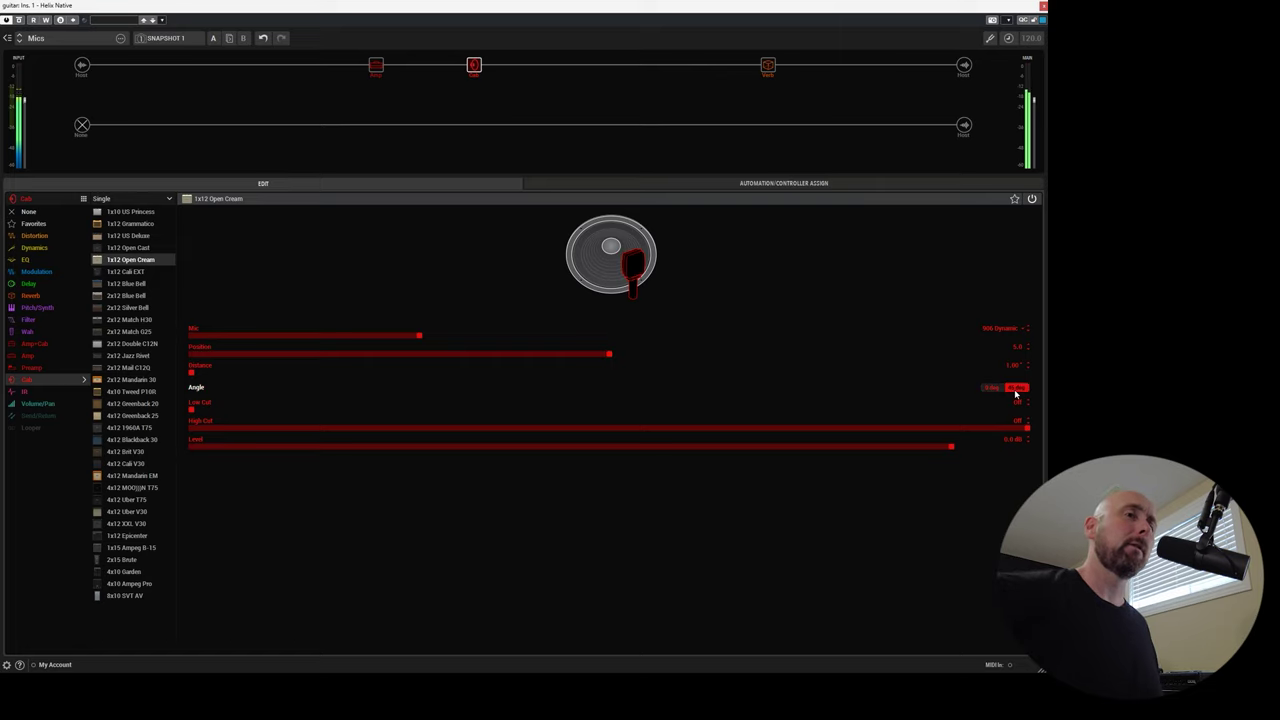
{"action": "left_click", "coordinate": [990, 388]}
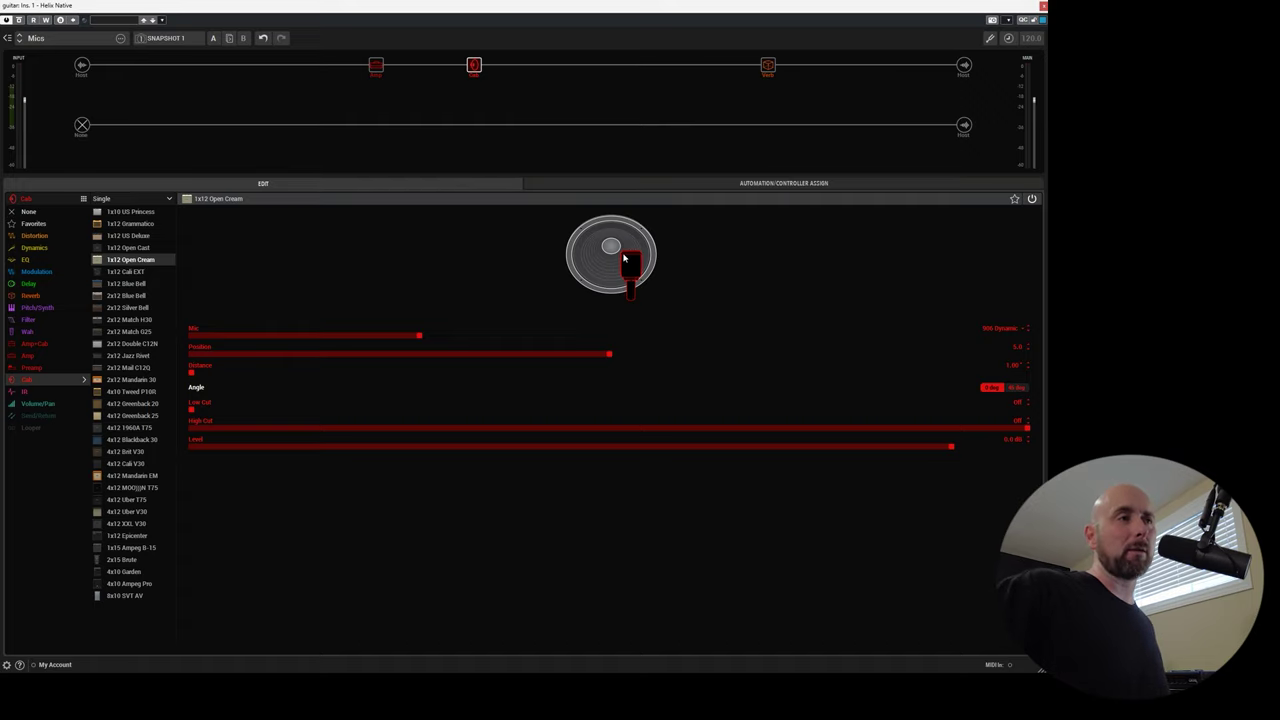
{"action": "left_click", "coordinate": [1025, 389]}
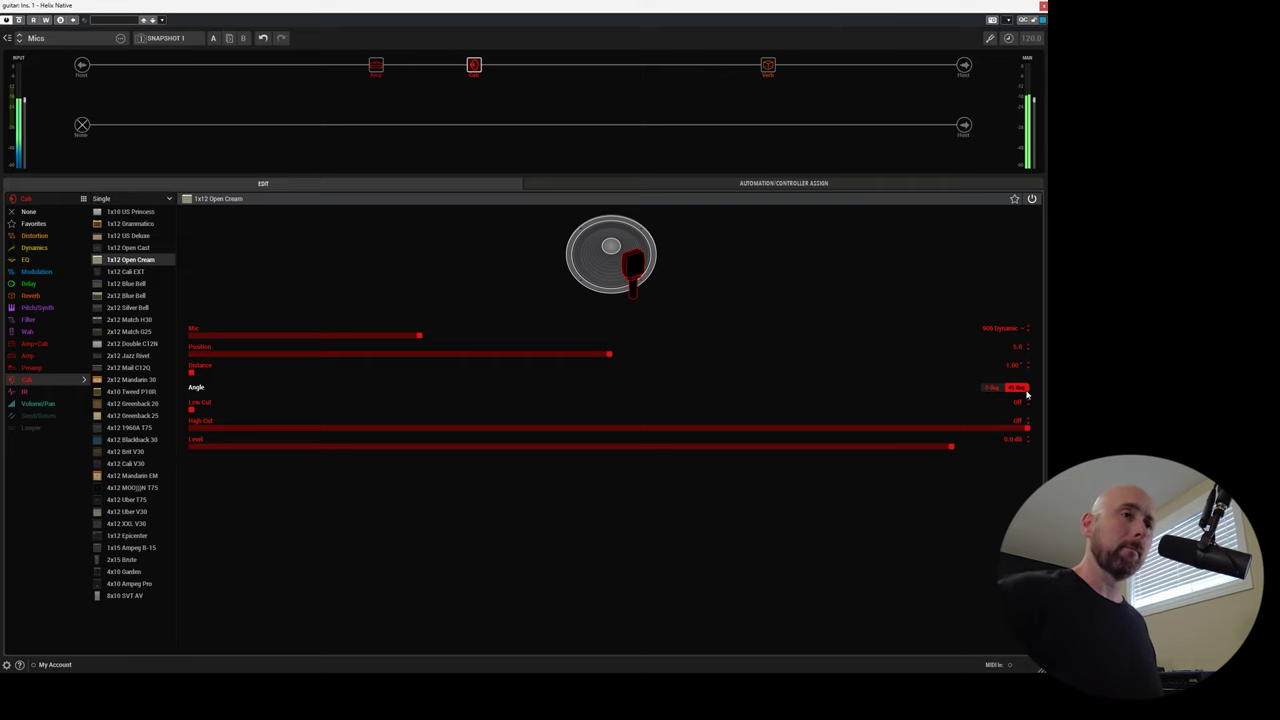
{"action": "left_click", "coordinate": [988, 389]}
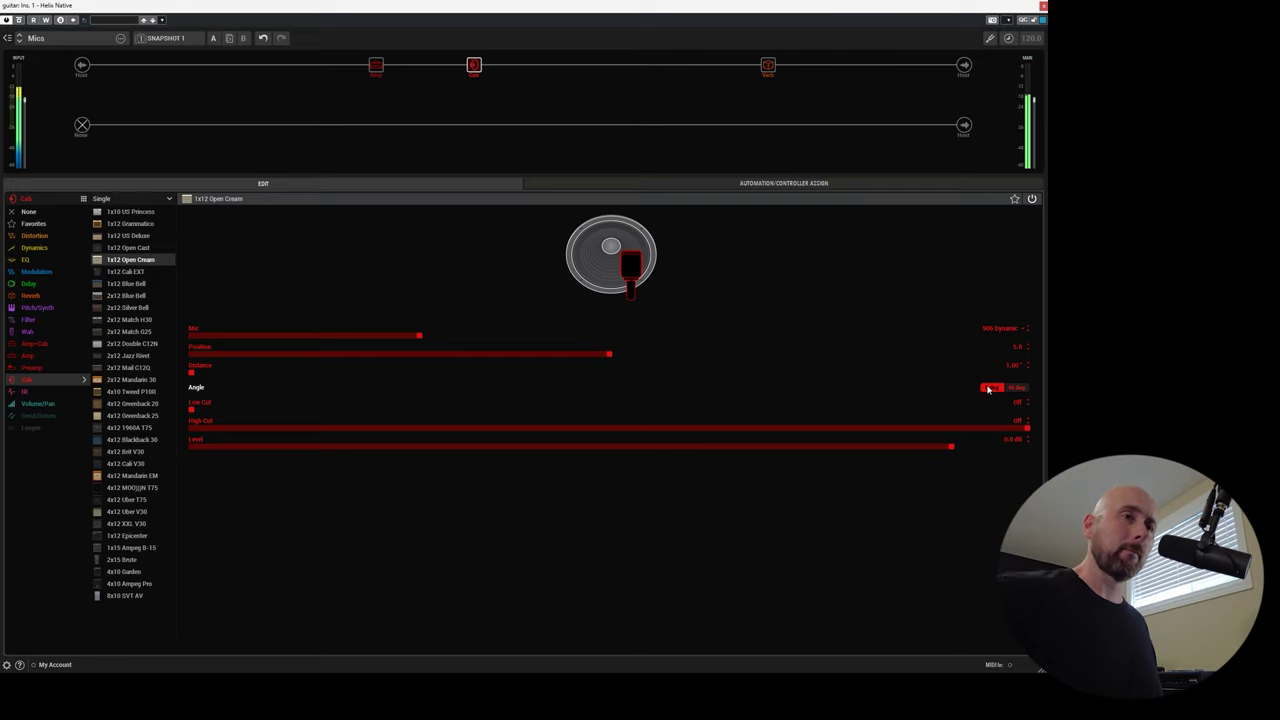
{"action": "left_click", "coordinate": [1016, 389]}
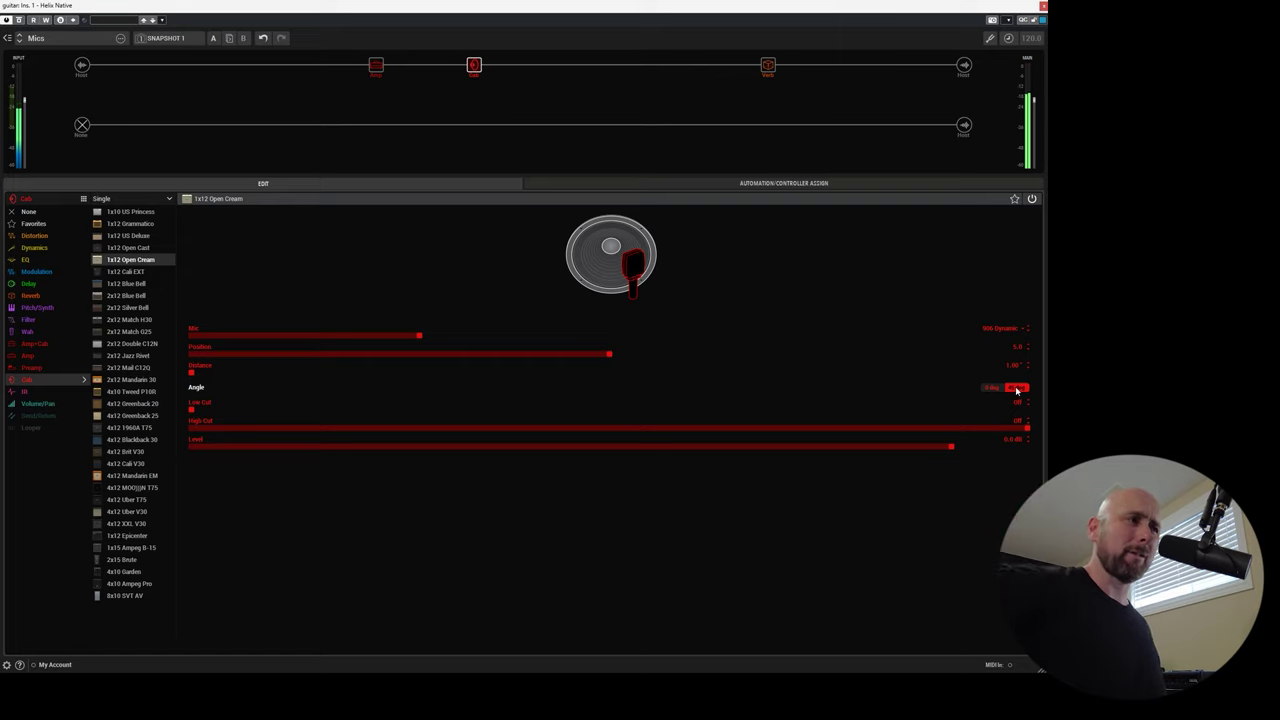
{"action": "left_click", "coordinate": [992, 389]}
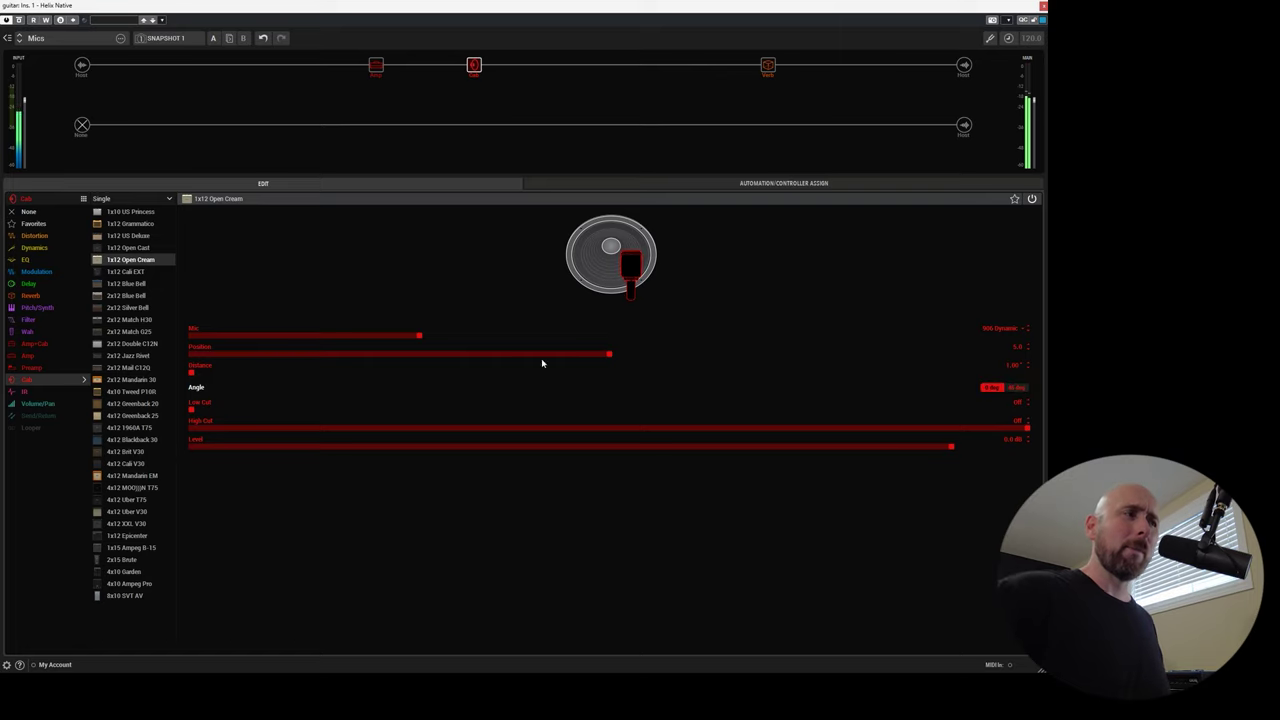
- Compare the 45-degree and 0-degree mic angles at Center and position 5.0, finishing at 5.0 and 0 degrees
{"action": "left_click_drag", "start_coordinate": [352, 354], "coordinate": [44, 366]}
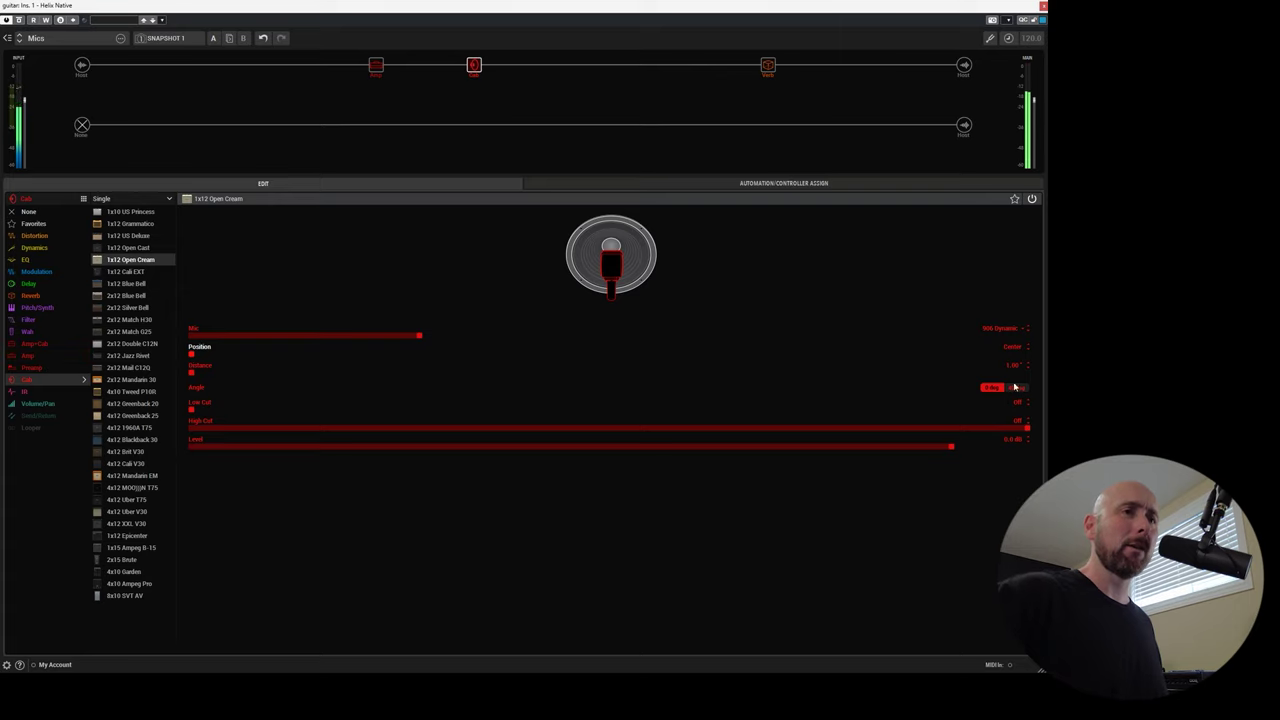
{"action": "left_click", "coordinate": [1015, 388]}
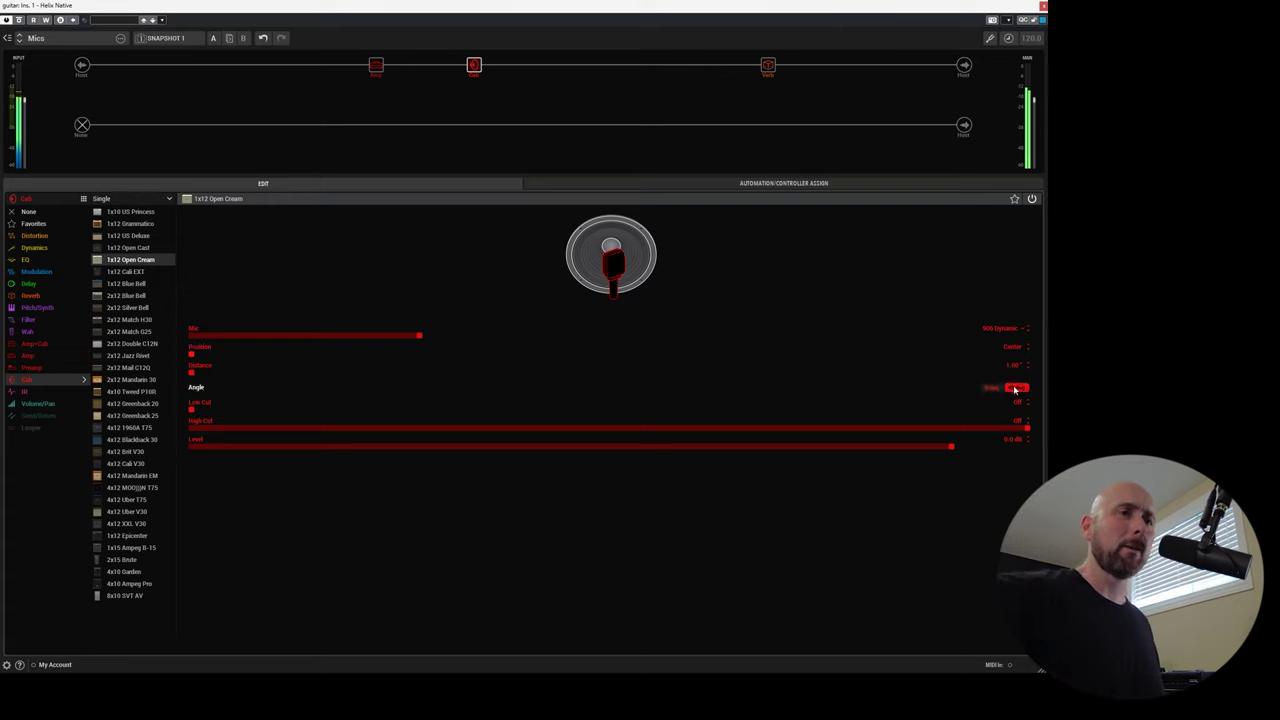
{"action": "left_click", "coordinate": [994, 388]}
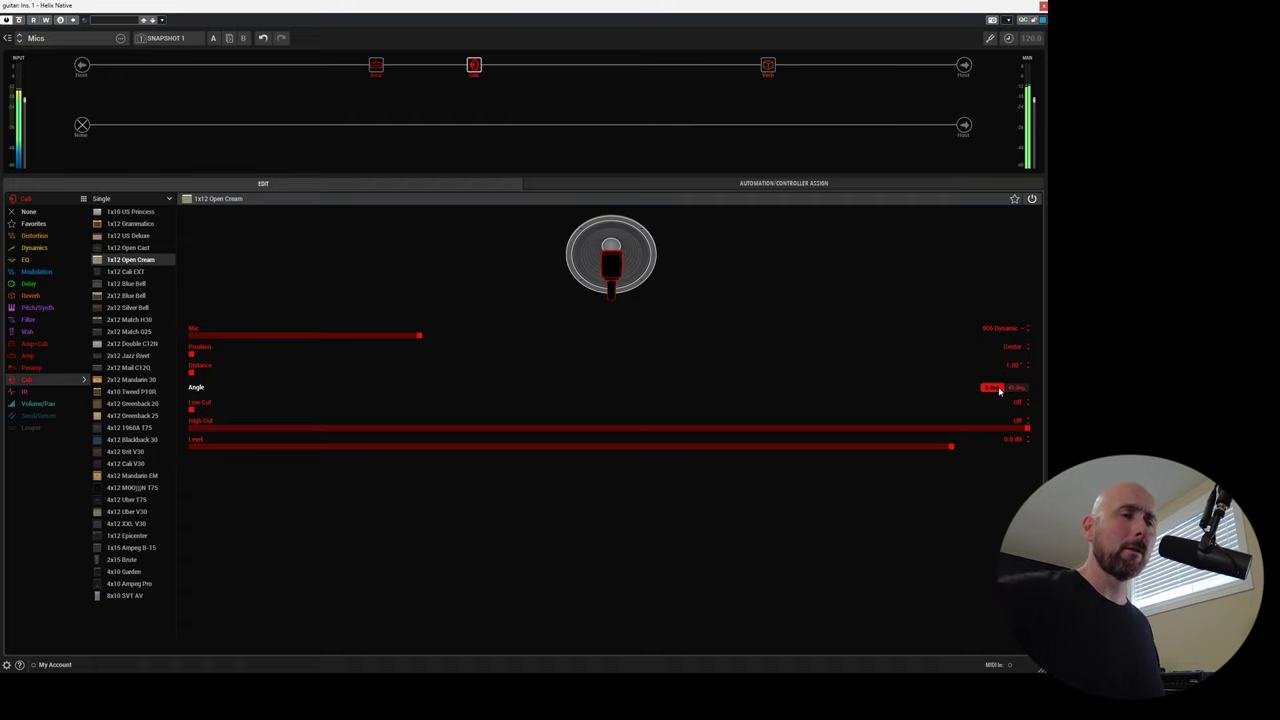
{"action": "left_click", "coordinate": [1015, 388]}
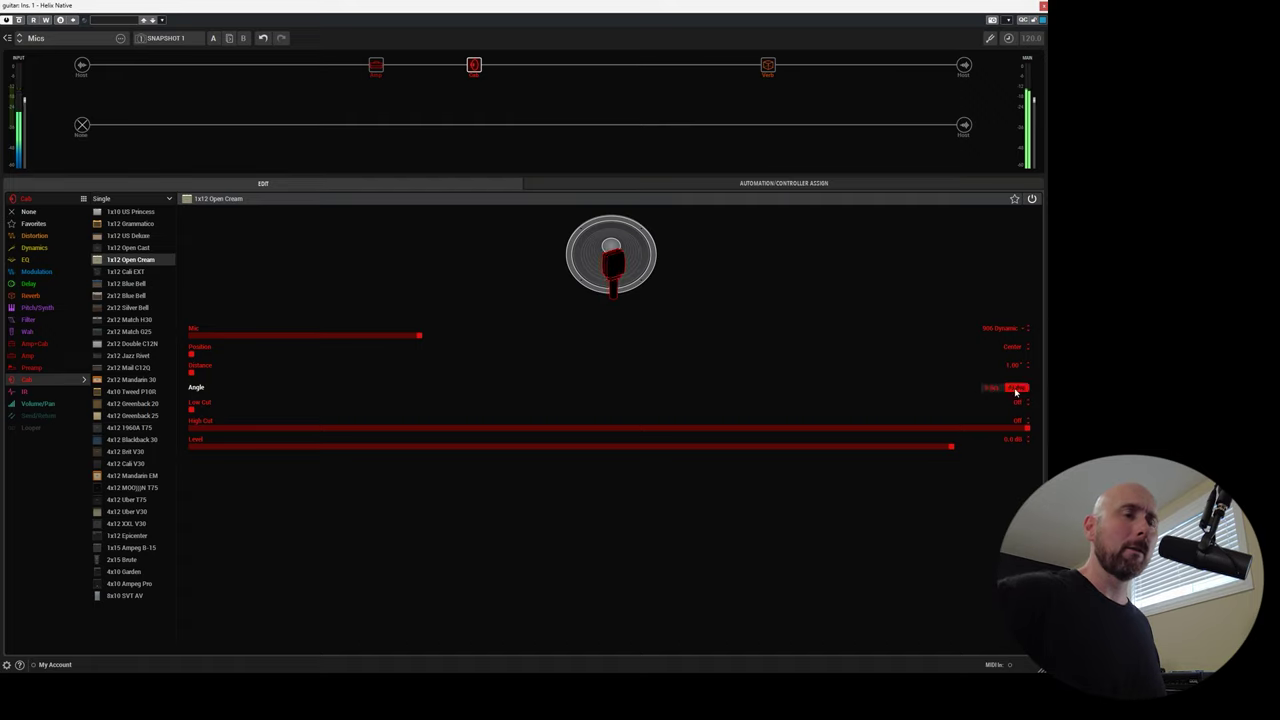
{"action": "left_click", "coordinate": [990, 388]}
{"action": "left_click", "coordinate": [1017, 389]}
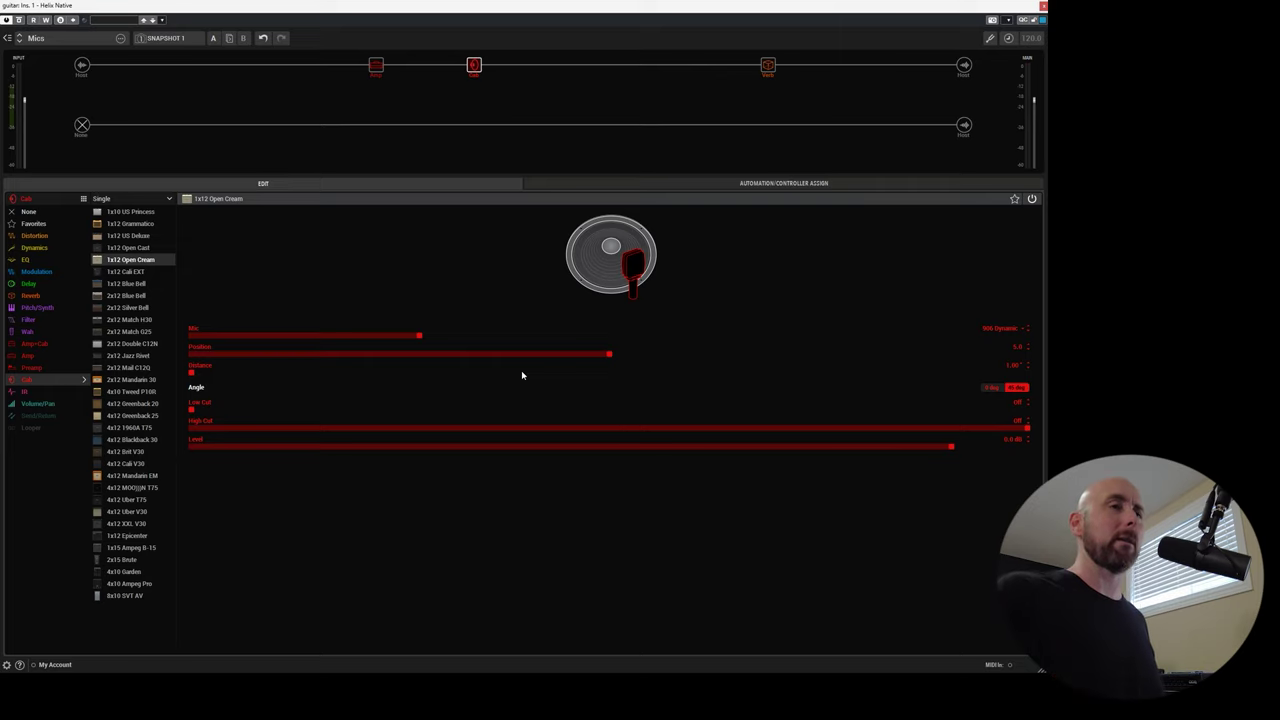
{"action": "left_click", "coordinate": [991, 388]}
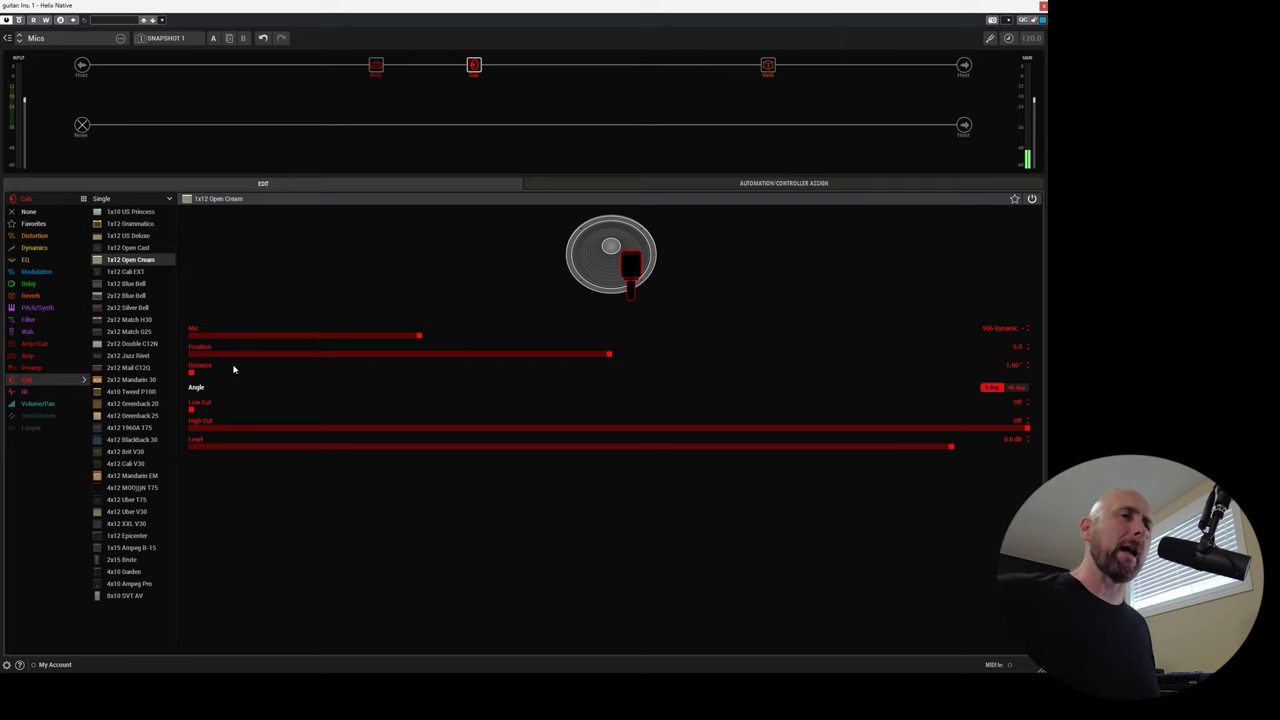
- Compare mic distances of 12.00 inches and 1.00 inch, finishing at the Center position with the distance at 1.00 inch
{"action": "left_click_drag", "start_coordinate": [209, 367], "coordinate": [1035, 366]}
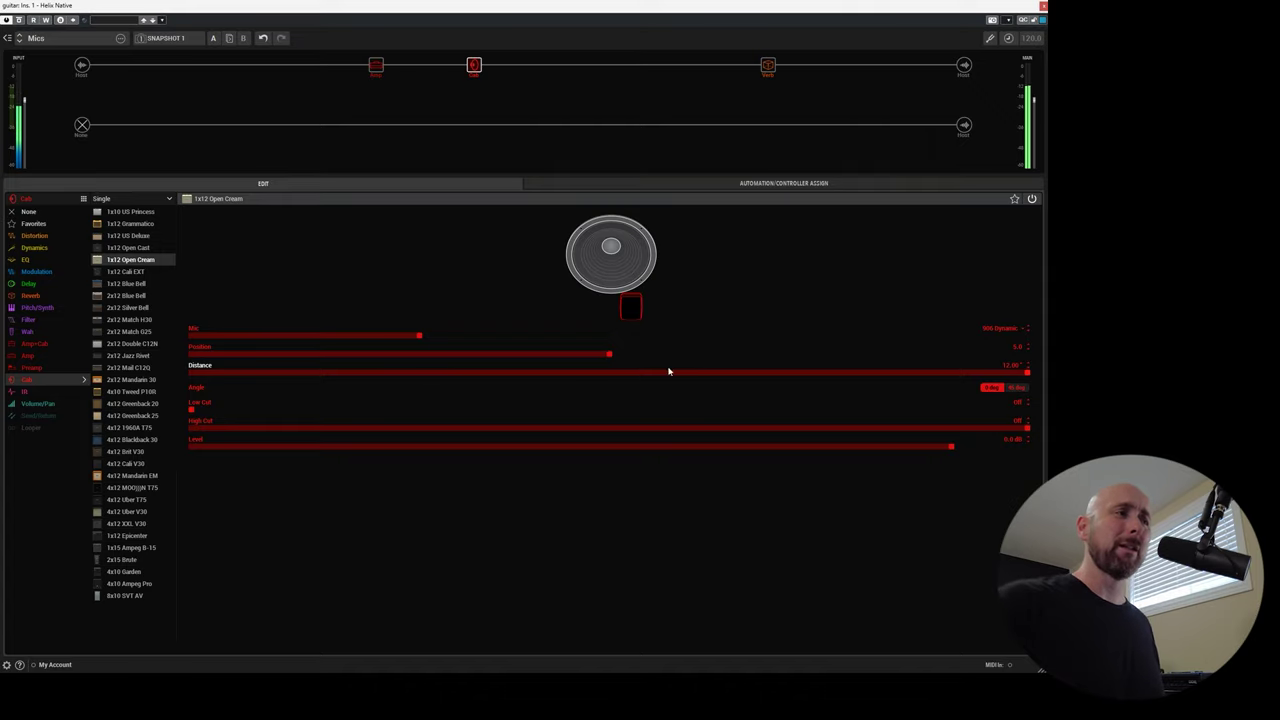
{"action": "left_click_drag", "start_coordinate": [290, 380], "coordinate": [137, 385]}
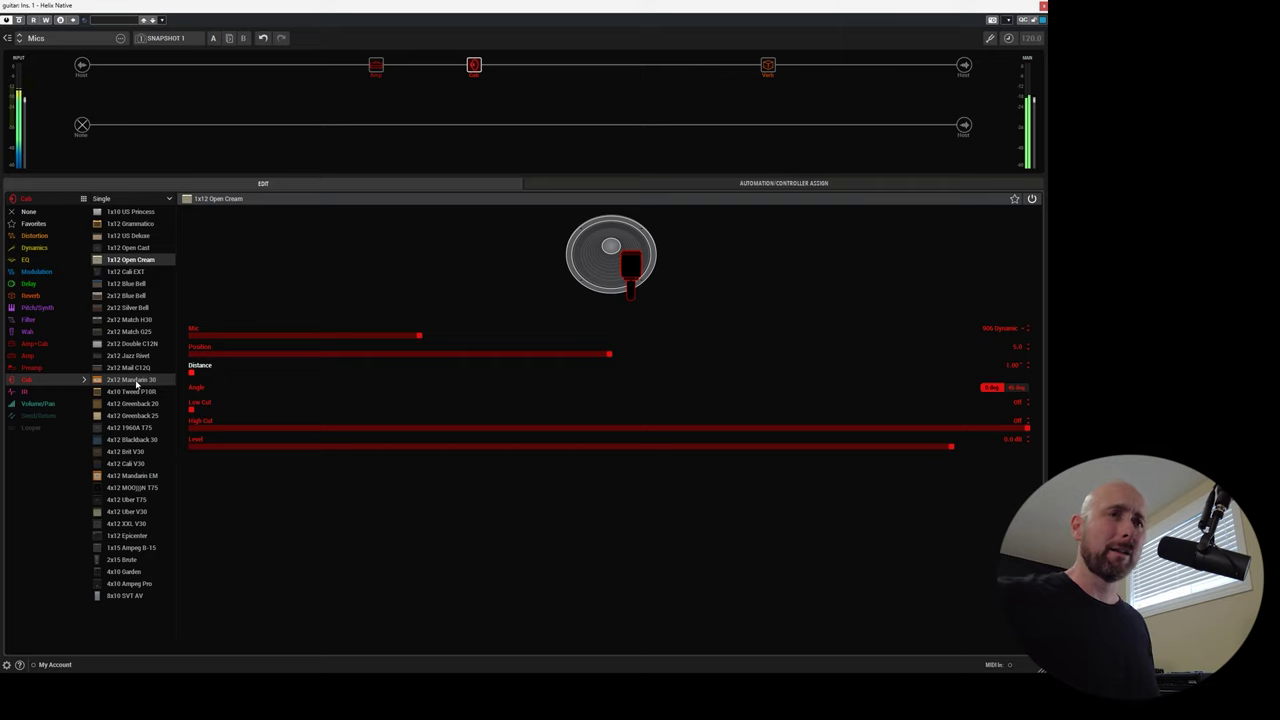
{"action": "left_click_drag", "start_coordinate": [137, 385], "coordinate": [1026, 383]}
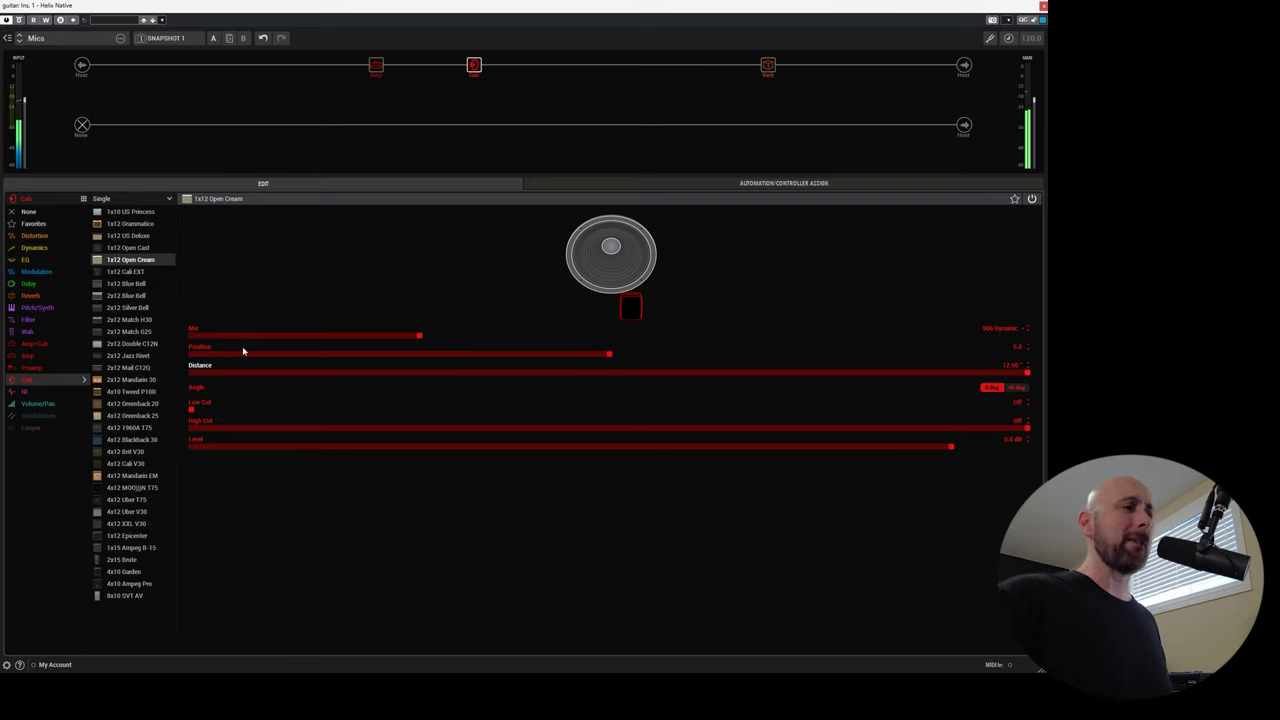
{"action": "left_click_drag", "start_coordinate": [243, 350], "coordinate": [57, 374]}
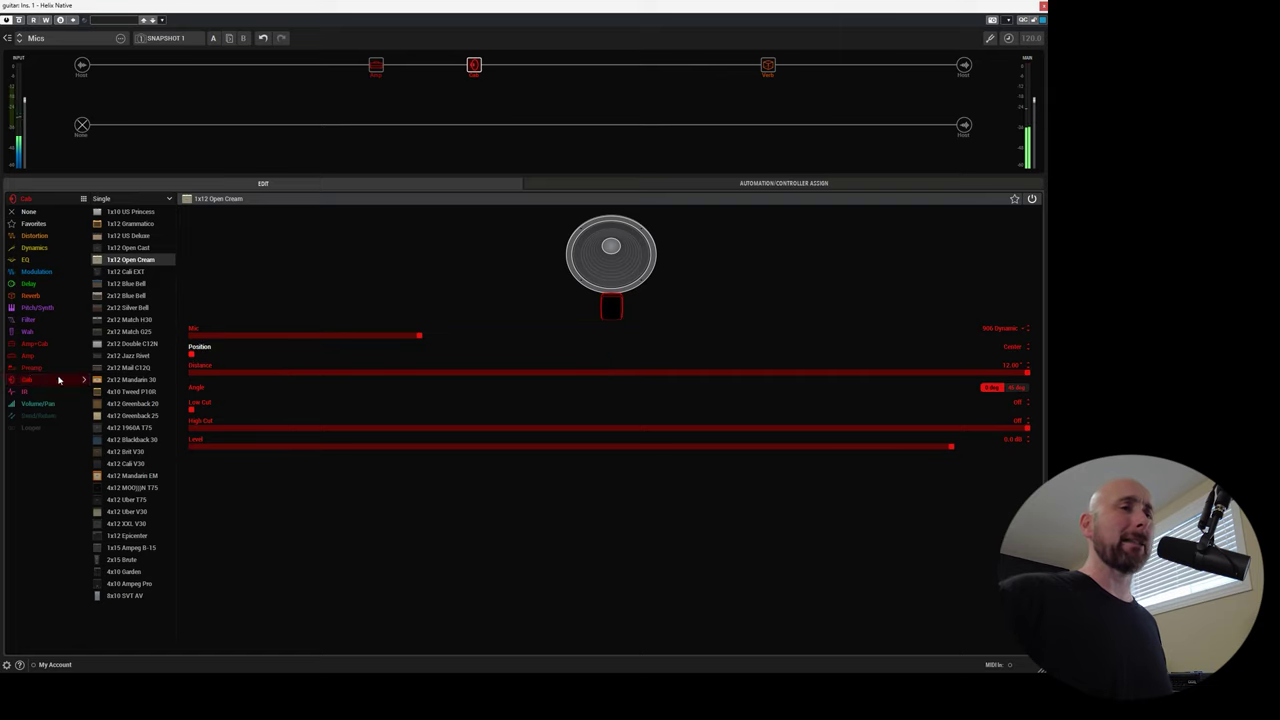
{"action": "left_click", "coordinate": [394, 373]}
{"action": "left_click", "coordinate": [192, 372]}
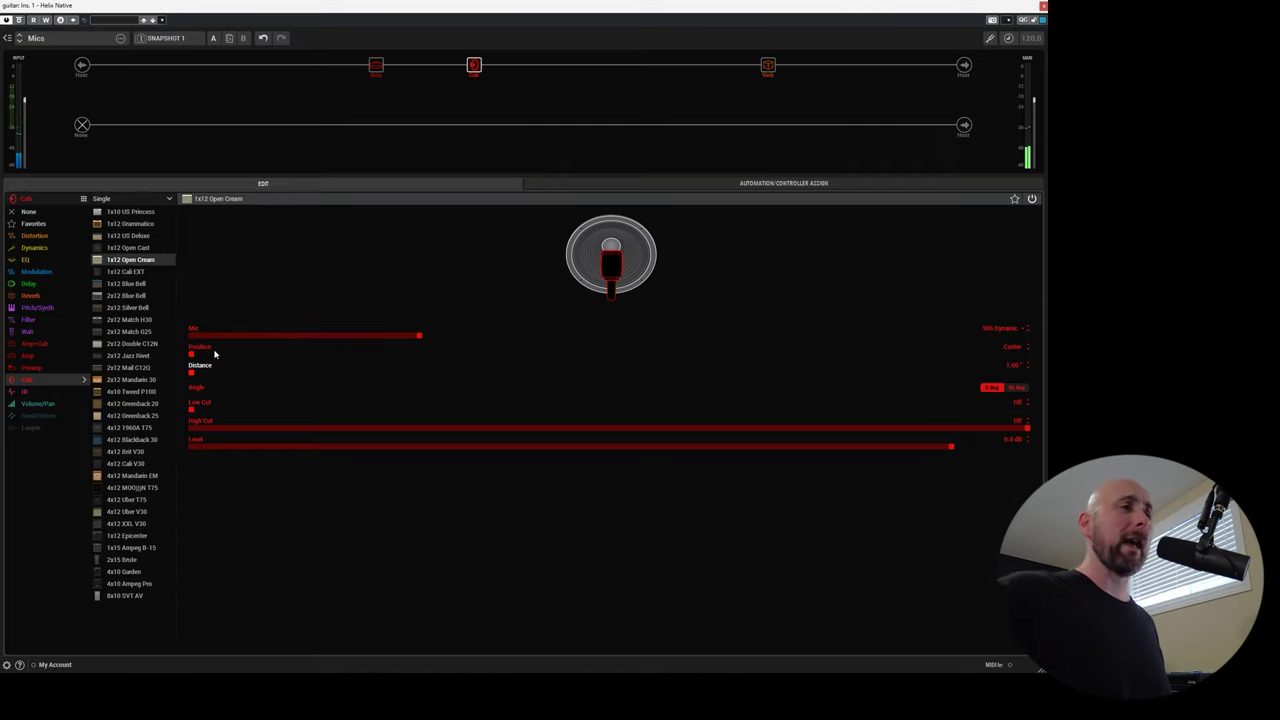
- Try the mic position at Edge and 1.3, and switch the mic to 57 Dynamic at Center
{"action": "left_click_drag", "start_coordinate": [213, 355], "coordinate": [1027, 354]}
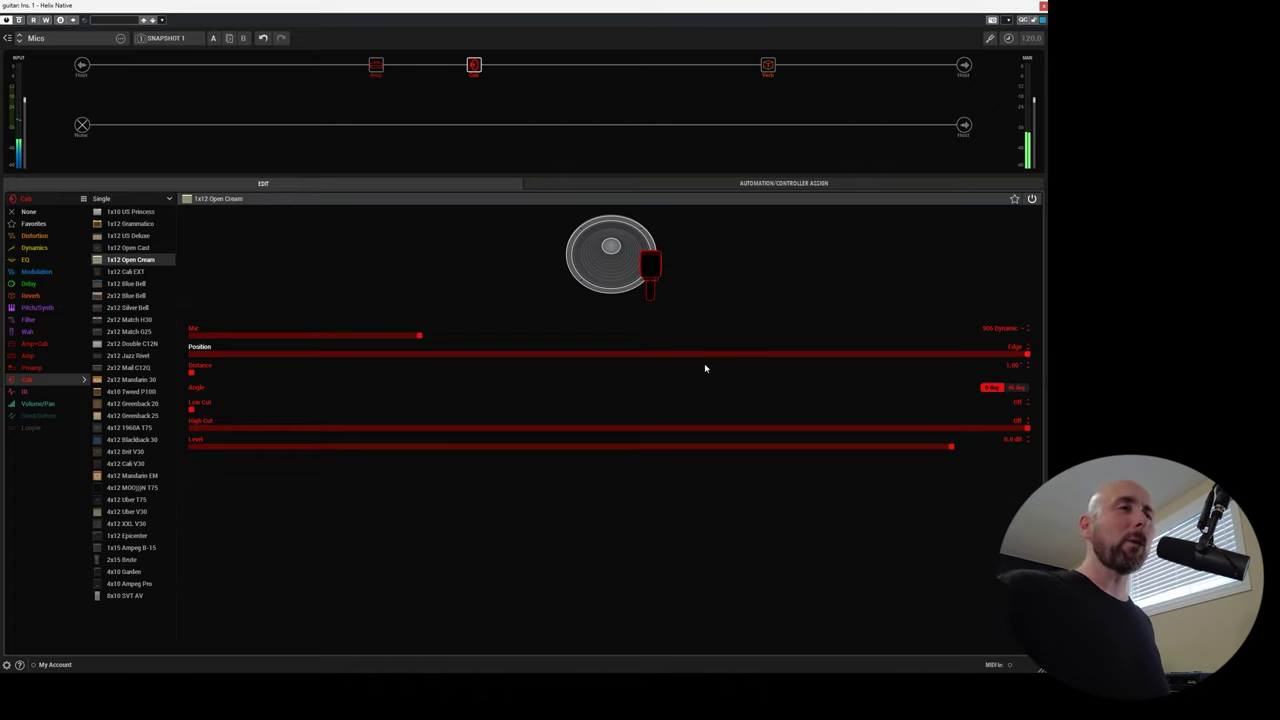
{"action": "left_click_drag", "start_coordinate": [680, 357], "coordinate": [299, 354]}
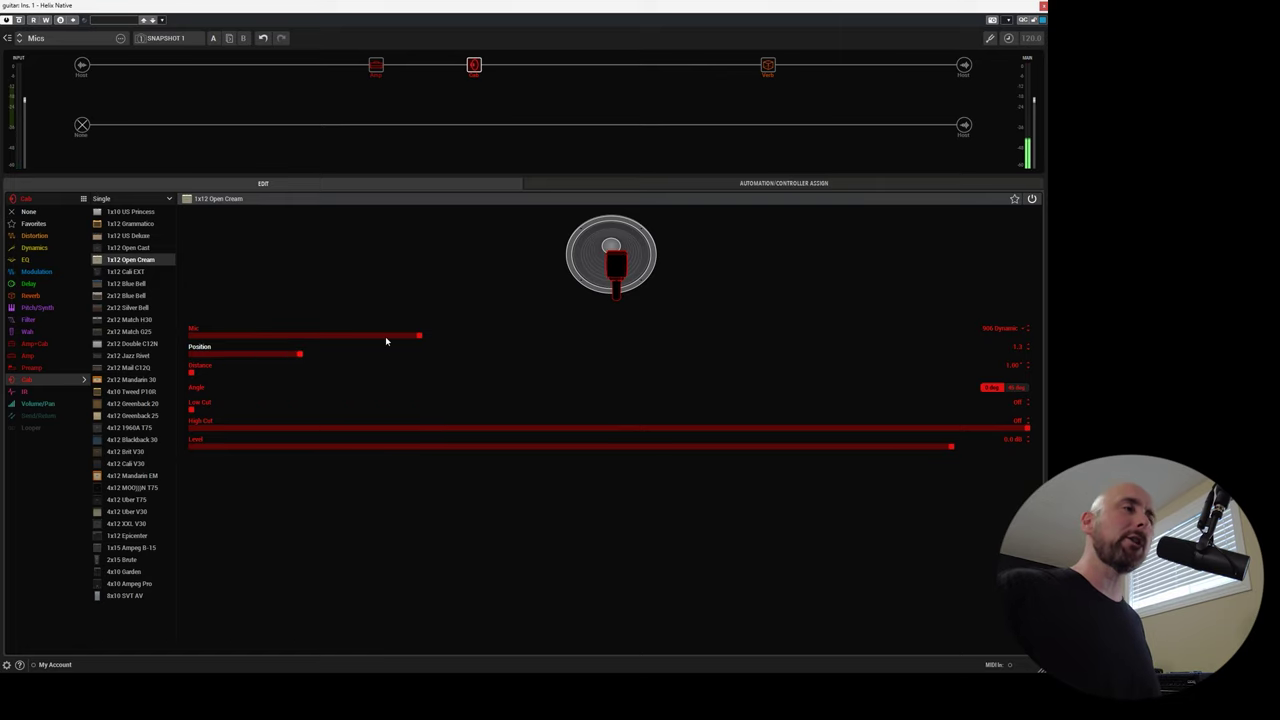
{"action": "left_click_drag", "start_coordinate": [376, 338], "coordinate": [60, 332]}
{"action": "left_click_drag", "start_coordinate": [243, 357], "coordinate": [74, 361]}
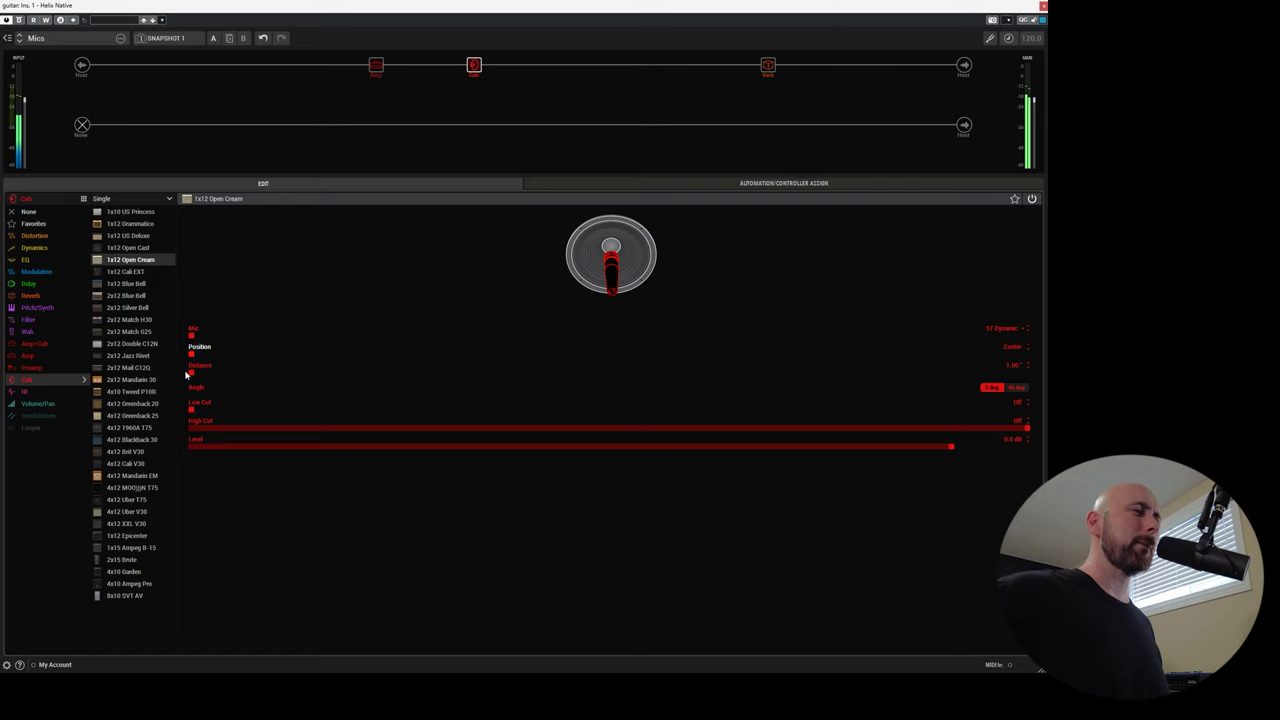
- Place the mic 12.00 inches away at the Edge position and switch it to 906 Dynamic
{"action": "left_click_drag", "start_coordinate": [203, 373], "coordinate": [1030, 373]}
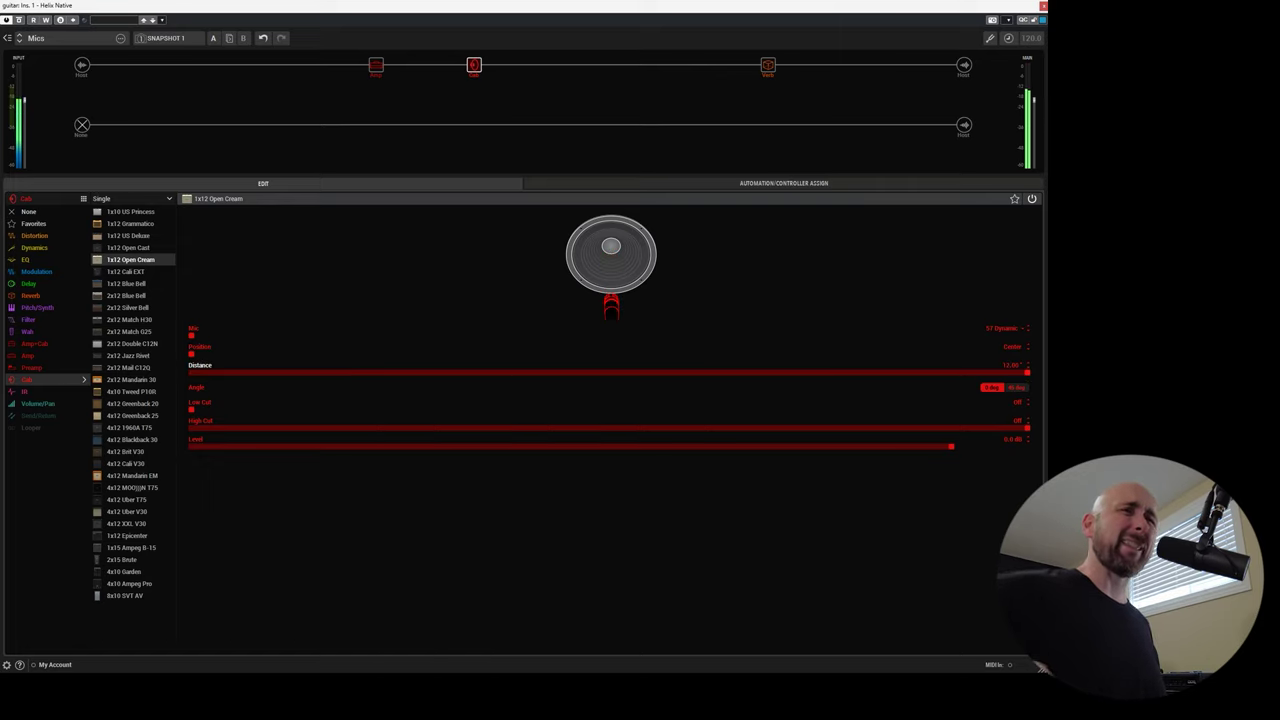
{"action": "left_click_drag", "start_coordinate": [250, 354], "coordinate": [1030, 354]}
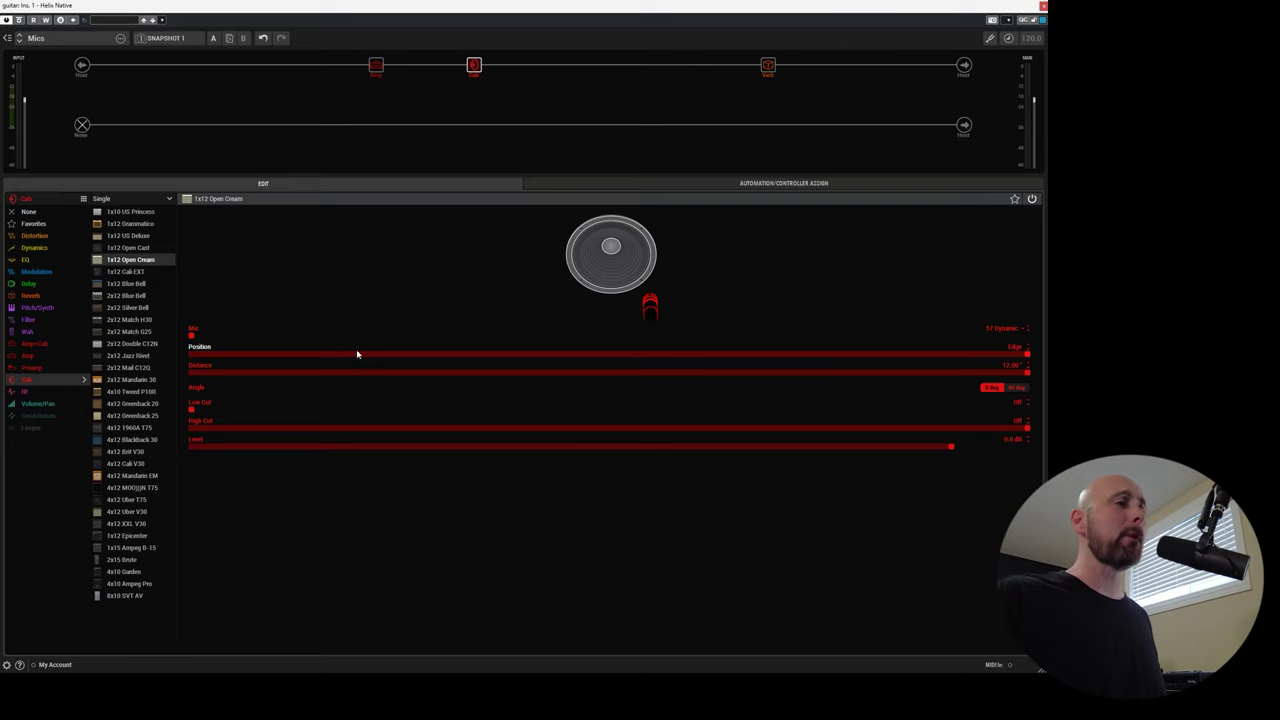
{"action": "scroll", "coordinate": [346, 337], "scroll_direction": "up", "scroll_amount": 6}
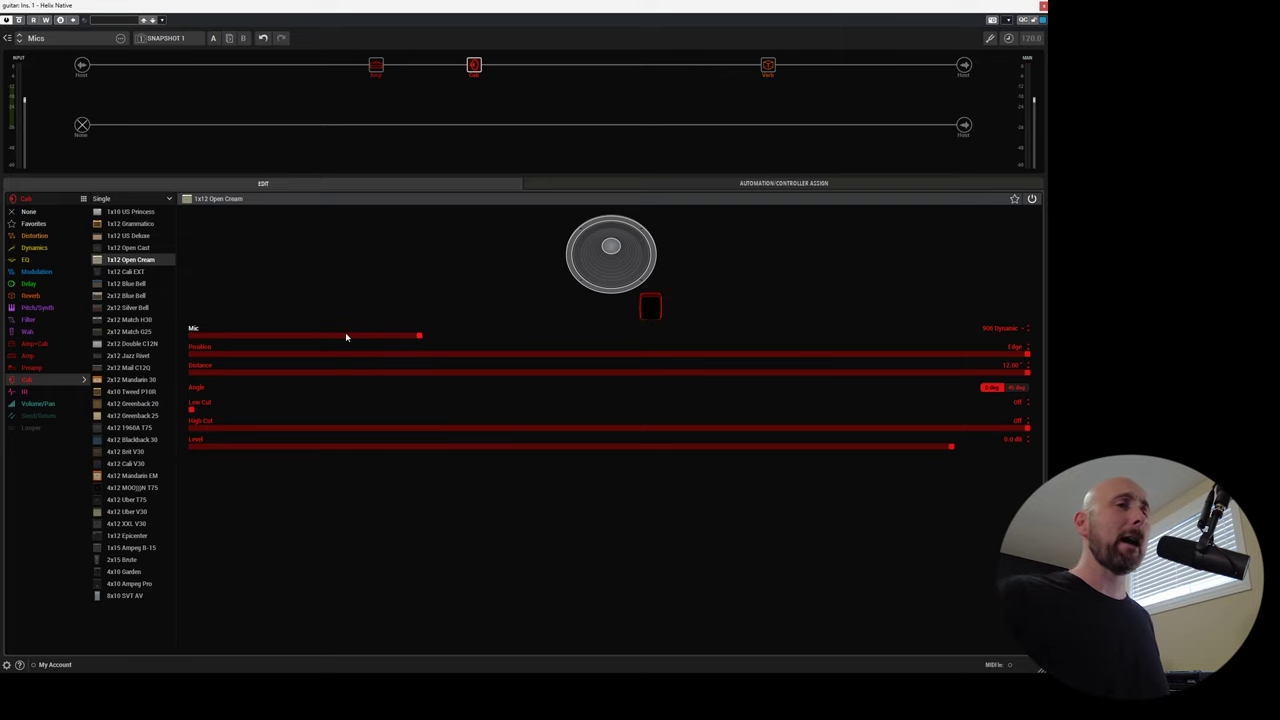
- Switch the cab's mic to 160 Ribbon
{"action": "scroll", "coordinate": [346, 337], "scroll_direction": "up", "scroll_amount": 3}
{"action": "scroll", "coordinate": [346, 337], "scroll_direction": "up", "scroll_amount": 1}
{"action": "scroll", "coordinate": [346, 337], "scroll_direction": "down", "scroll_amount": 2}
{"action": "scroll", "coordinate": [346, 337], "scroll_direction": "up", "scroll_amount": 1}
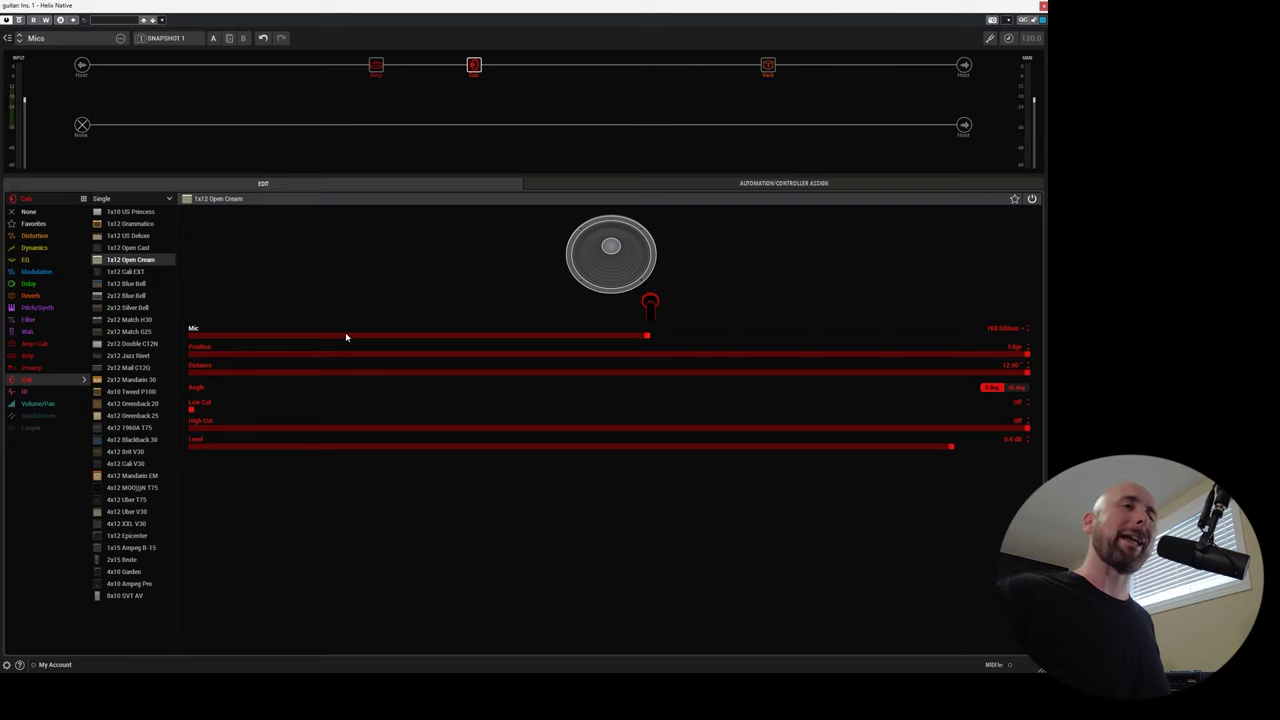
- Place the mic at the Cap Edge position with the distance at 1.00 inch
{"action": "left_click", "coordinate": [486, 352]}
{"action": "scroll", "coordinate": [486, 353], "scroll_direction": "down", "scroll_amount": 3}
{"action": "scroll", "coordinate": [486, 353], "scroll_direction": "up", "scroll_amount": 1}
{"action": "left_click_drag", "start_coordinate": [492, 376], "coordinate": [200, 380]}
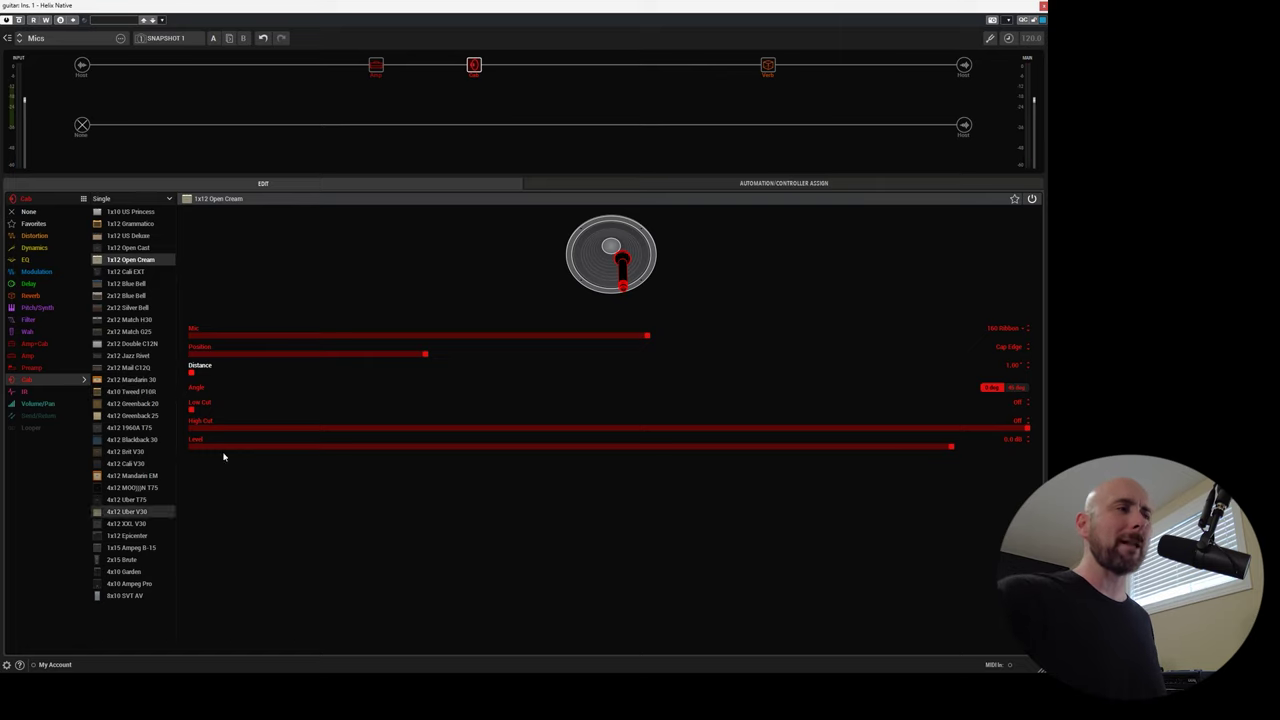
- Try increasing mic distances of 1.75, 3.00 and 5.50 inches at the Cap Edge position
{"action": "scroll", "coordinate": [230, 375], "scroll_direction": "up", "scroll_amount": 5}
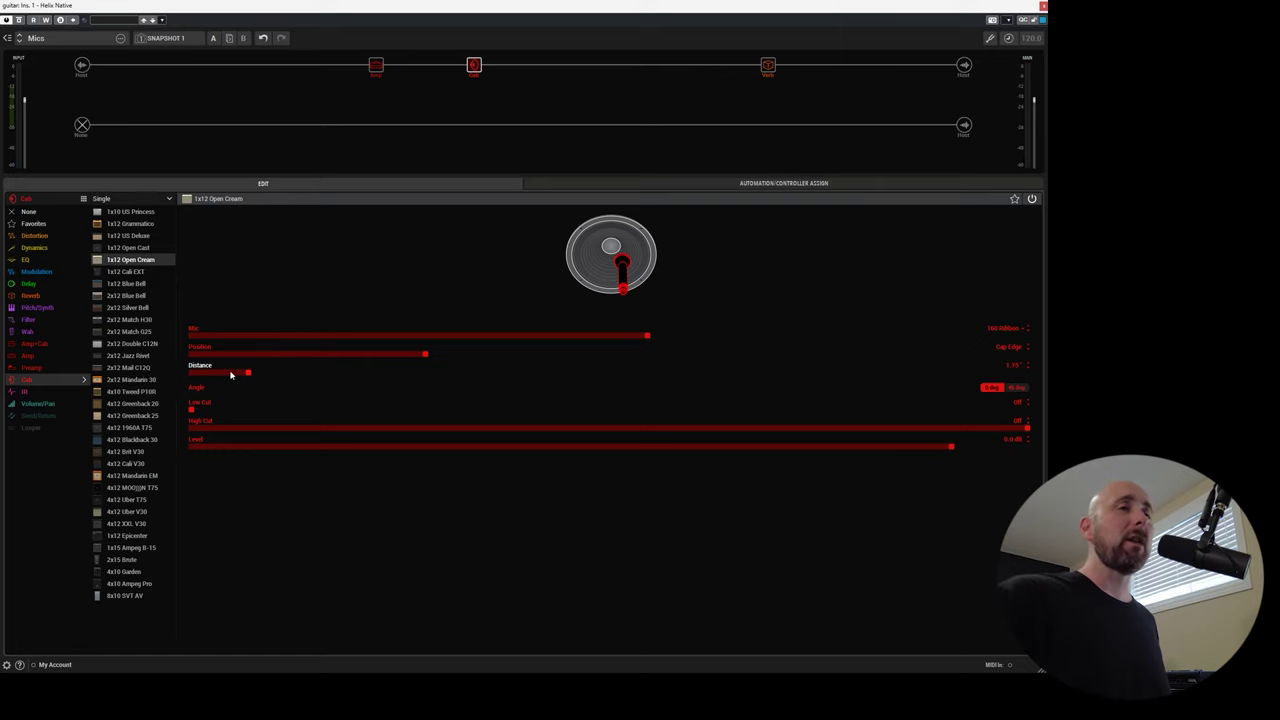
{"action": "scroll", "coordinate": [230, 375], "scroll_direction": "up", "scroll_amount": 2}
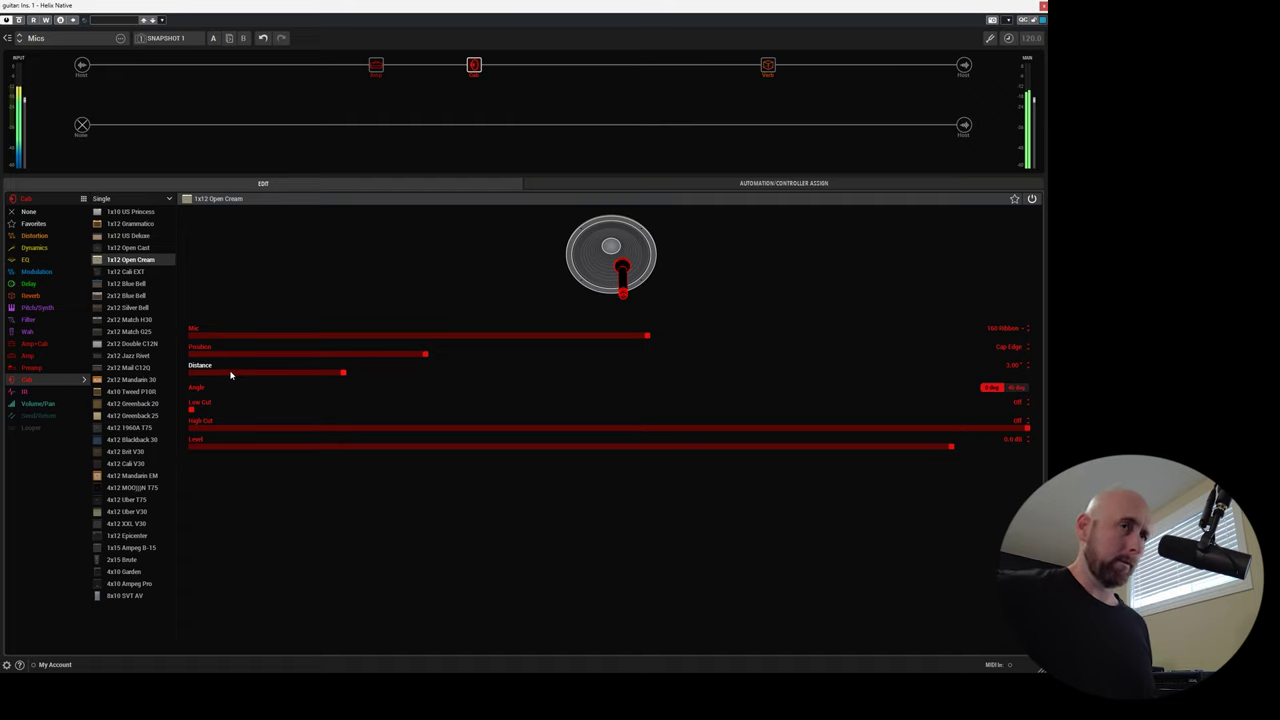
{"action": "left_click", "coordinate": [536, 371]}
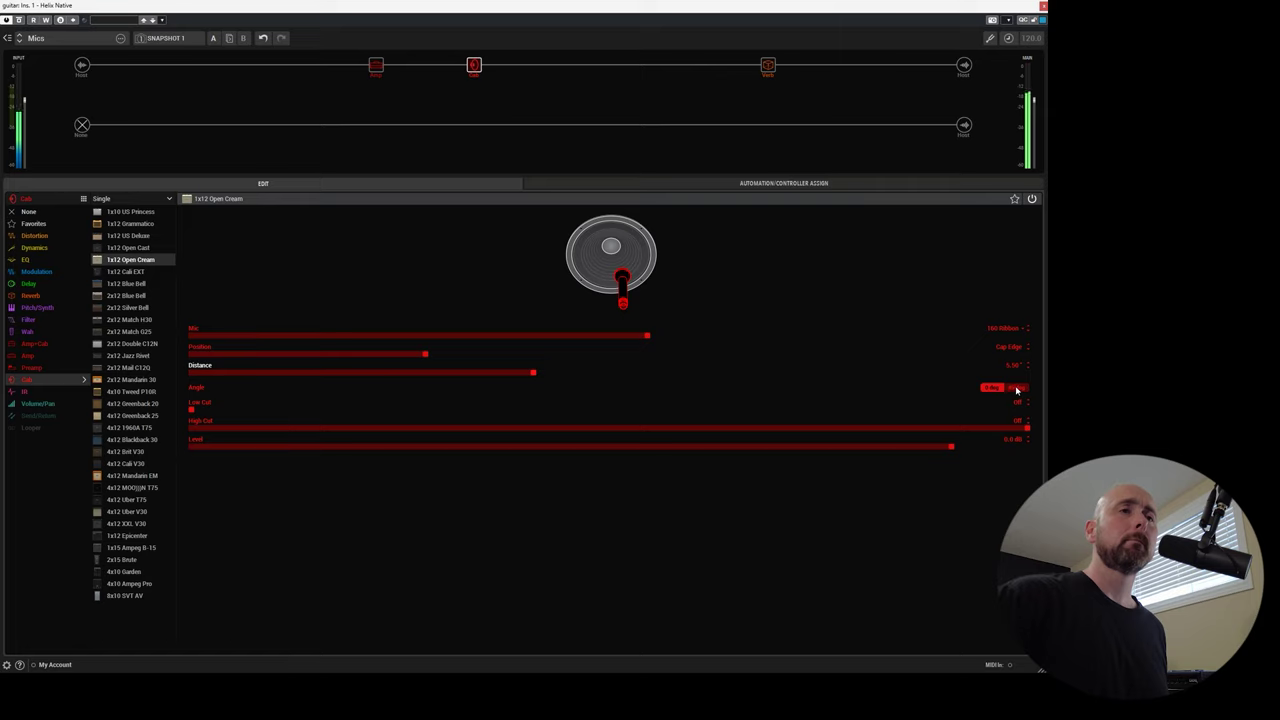
- Angle the mic at 45 degrees and bring it closer, to a distance of 3.75 inches
{"action": "left_click", "coordinate": [1016, 388]}
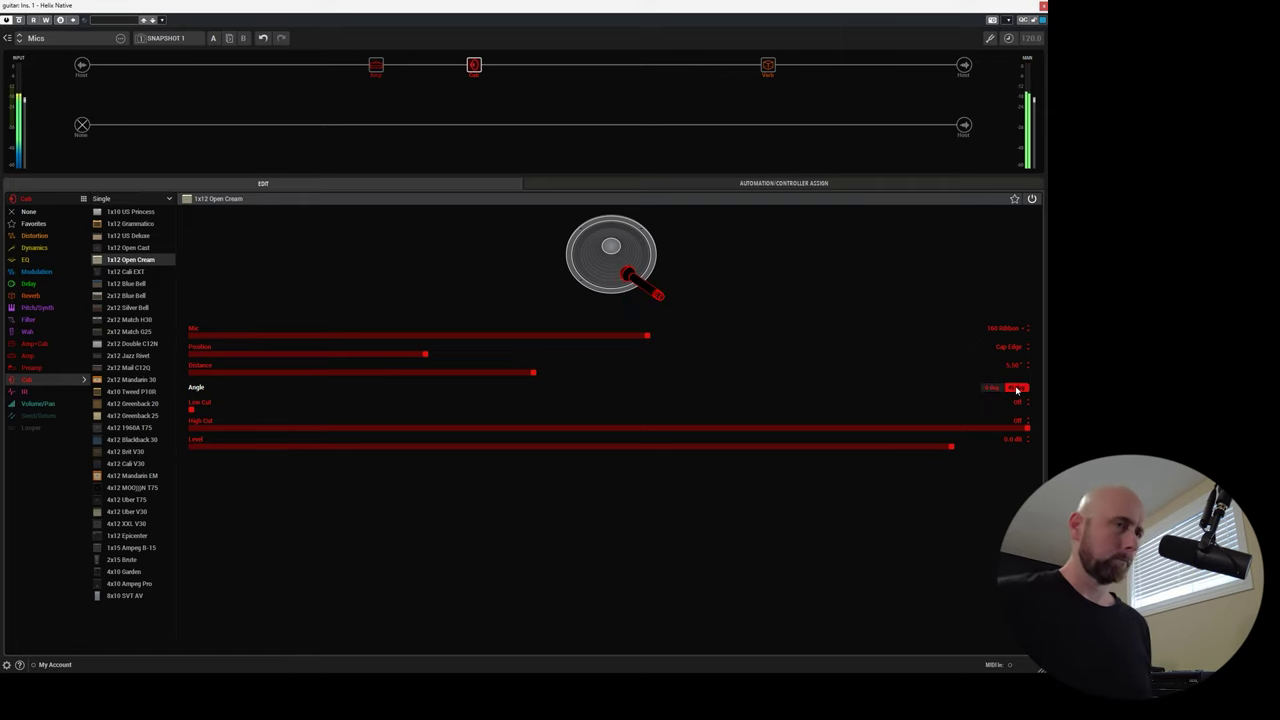
{"action": "scroll", "coordinate": [512, 370], "scroll_direction": "down", "scroll_amount": 5}
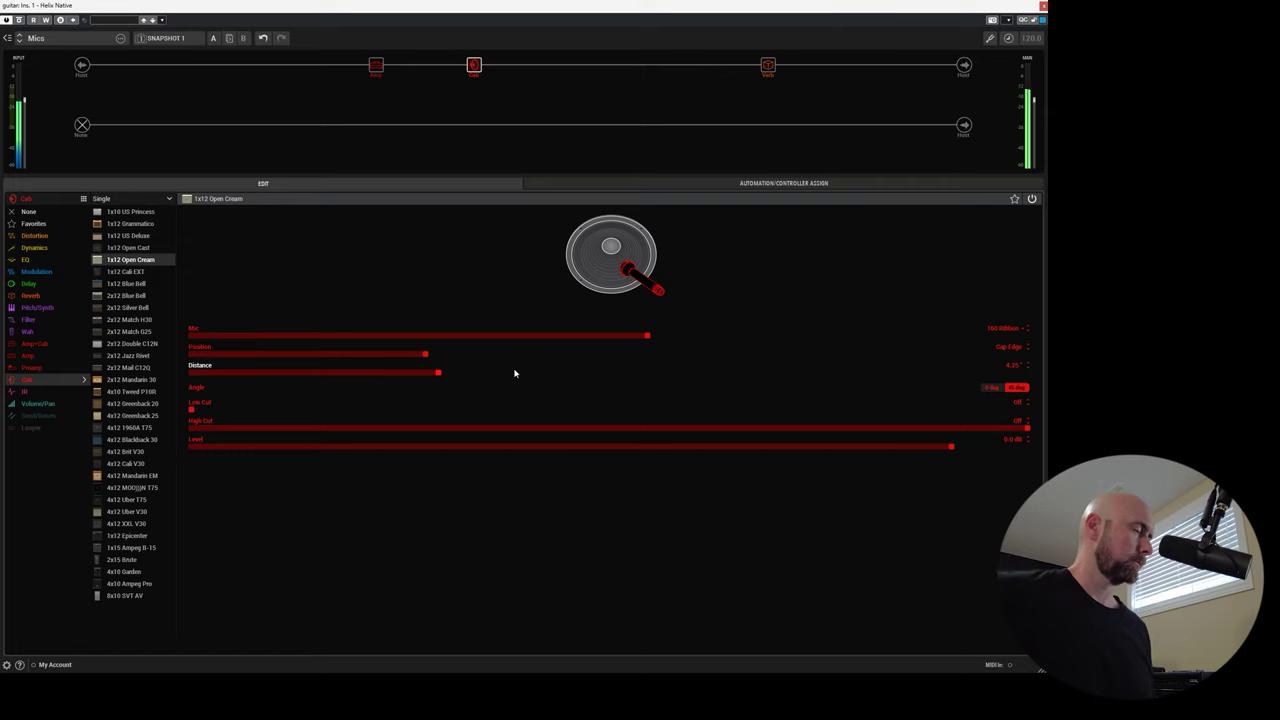
{"action": "scroll", "coordinate": [438, 375], "scroll_direction": "down", "scroll_amount": 2}
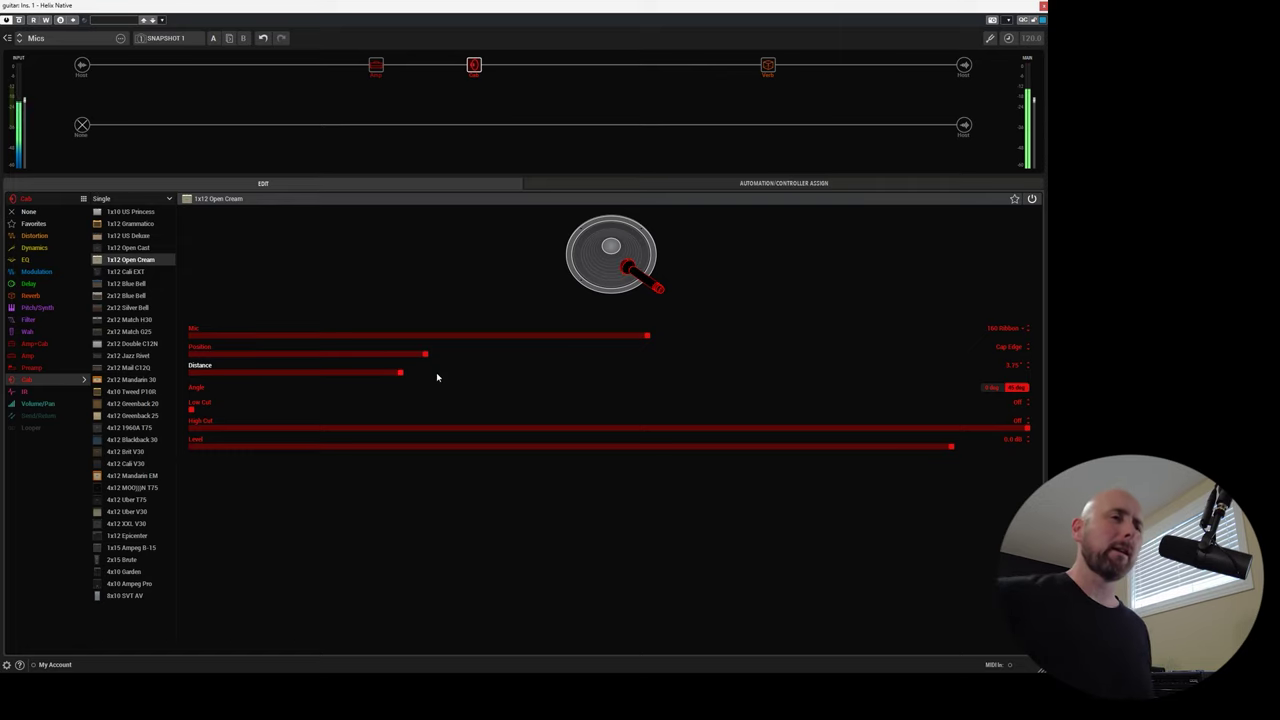